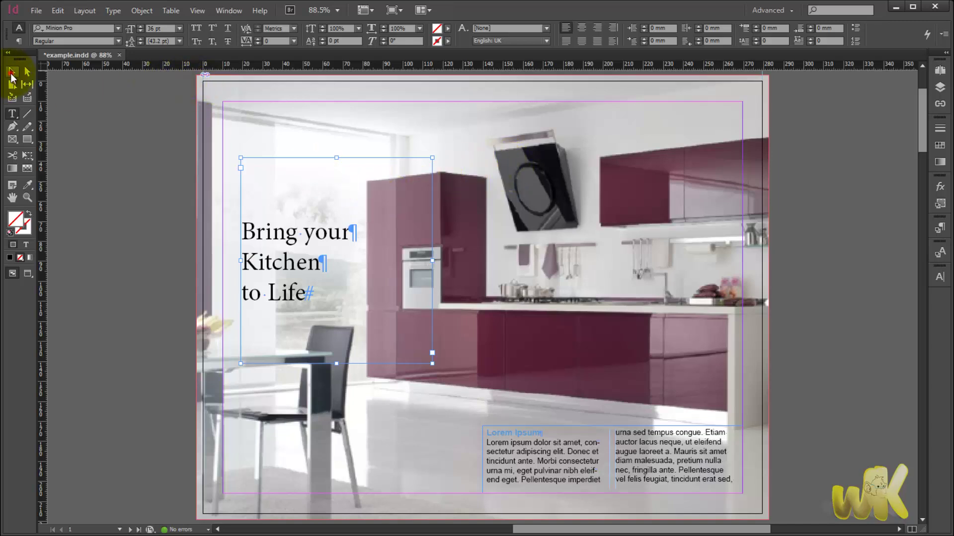
Alternate between selecting the heading and body text frames as objects and placing the text cursor in the heading
click(12, 74)
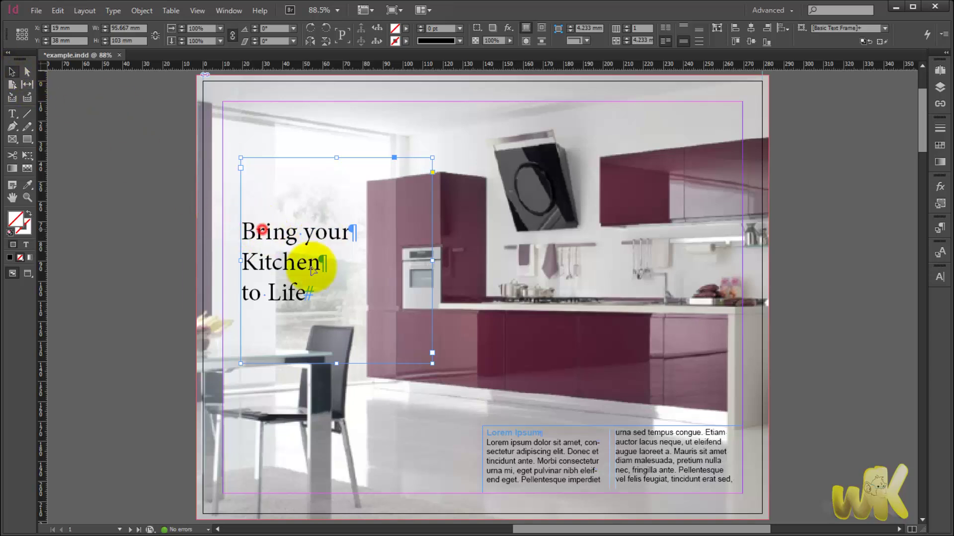
click(665, 465)
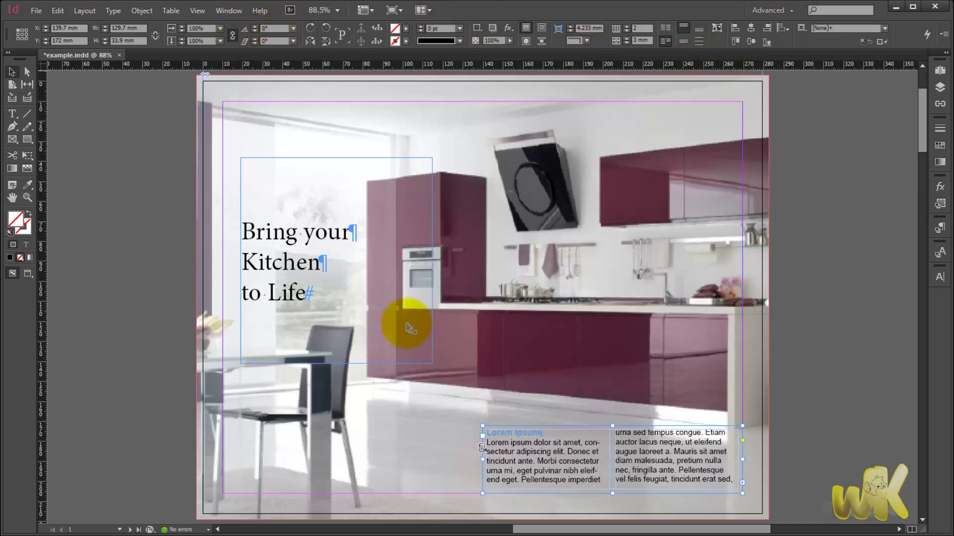
click(16, 119)
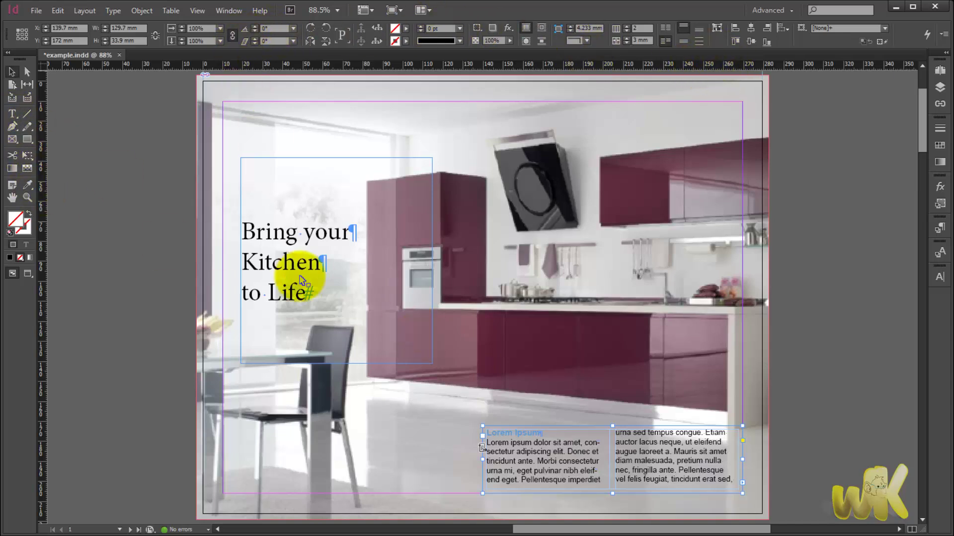
click(297, 262)
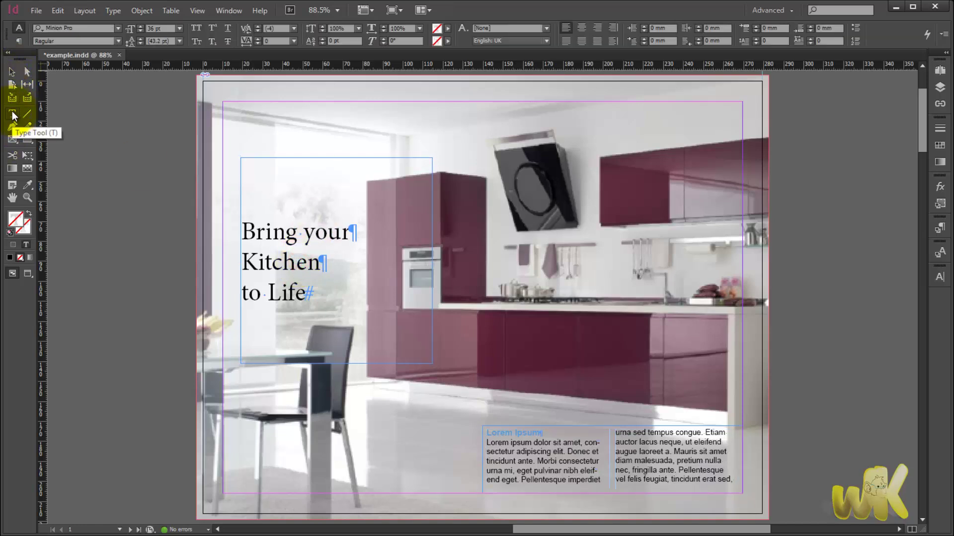
click(12, 72)
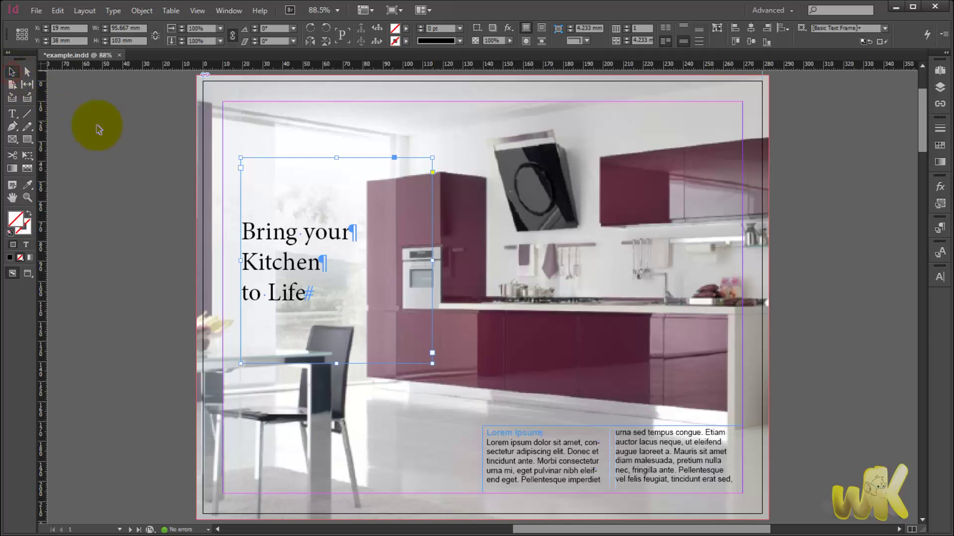
Select the word "your" in the heading and extend the selection to its line and the entire heading text
click(12, 114)
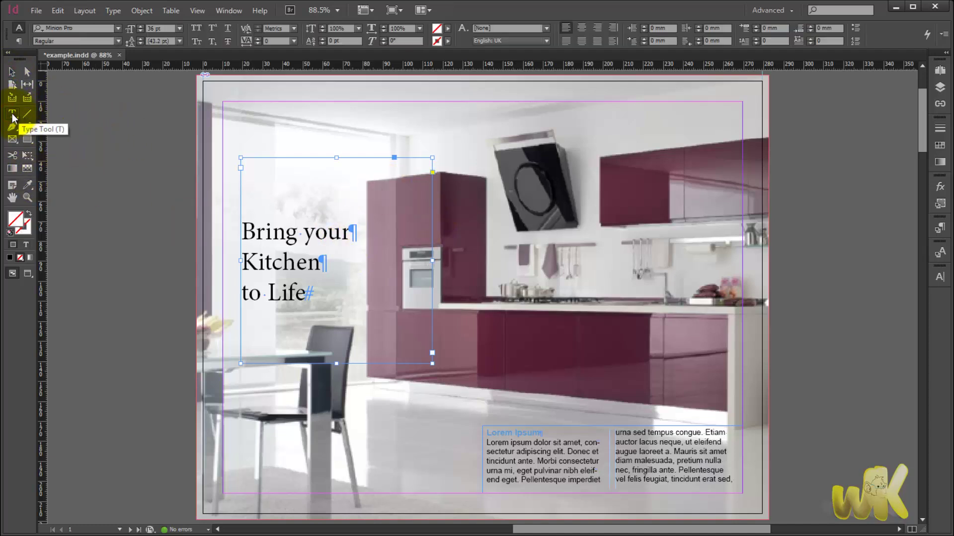
click(314, 232)
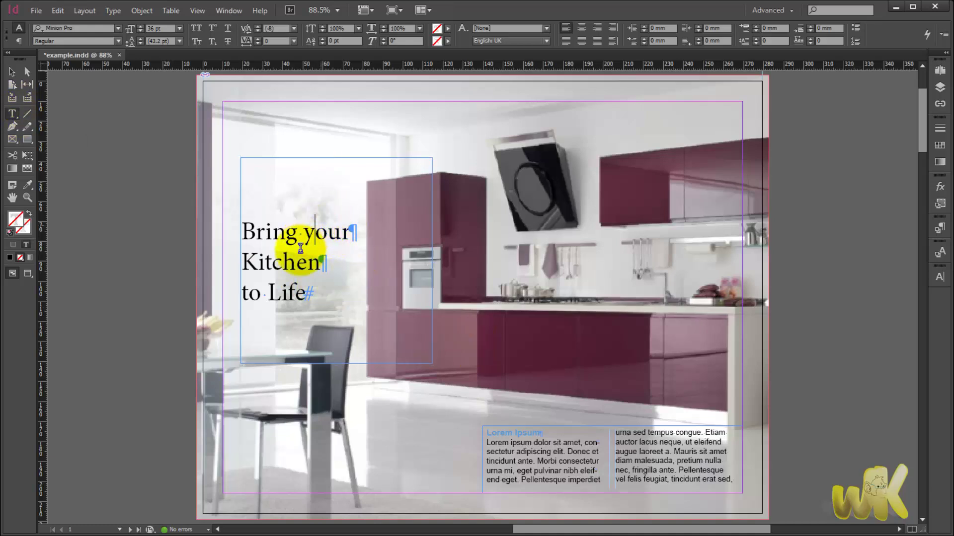
double_click(313, 233)
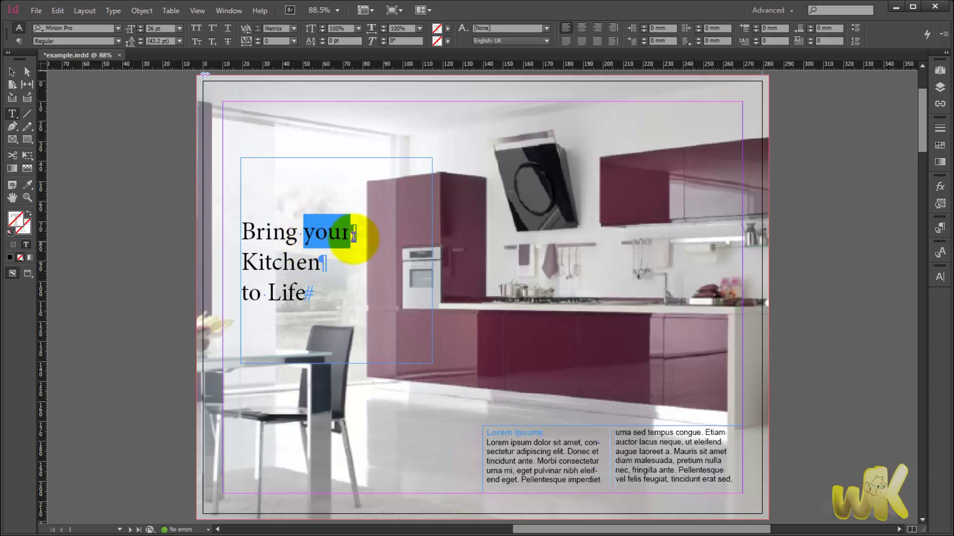
triple_click(318, 234)
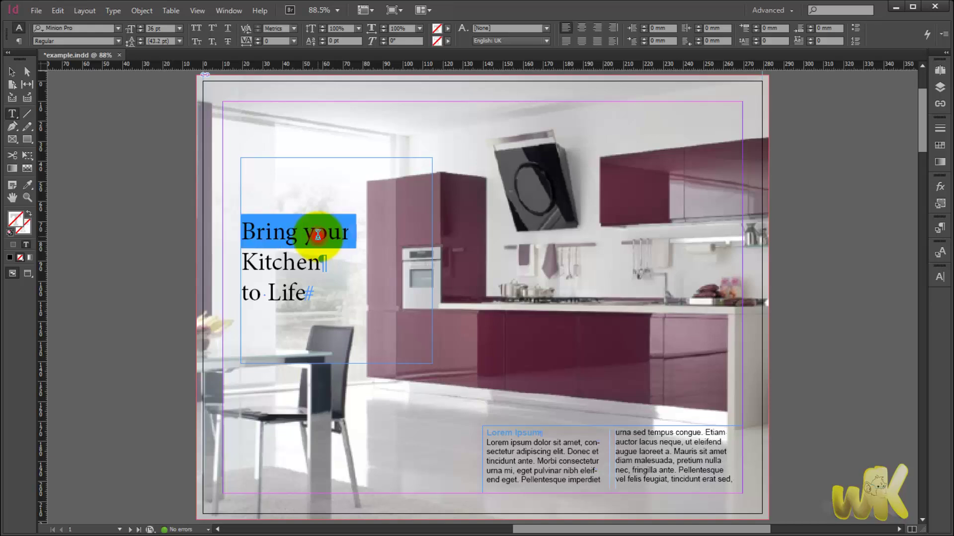
triple_click(293, 236)
click(292, 236)
click(293, 236)
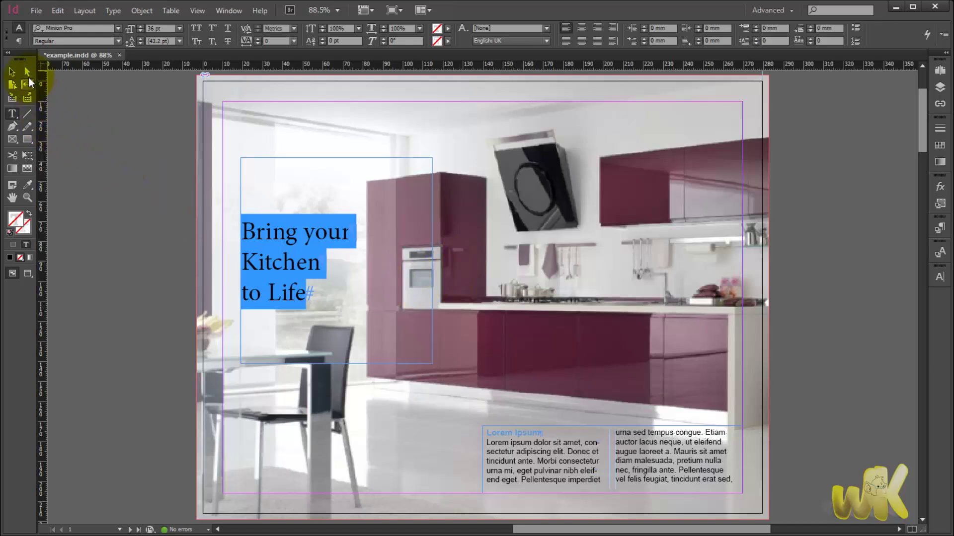
Deselect the heading and select the text in the two-column Lorem Ipsum frame
click(202, 188)
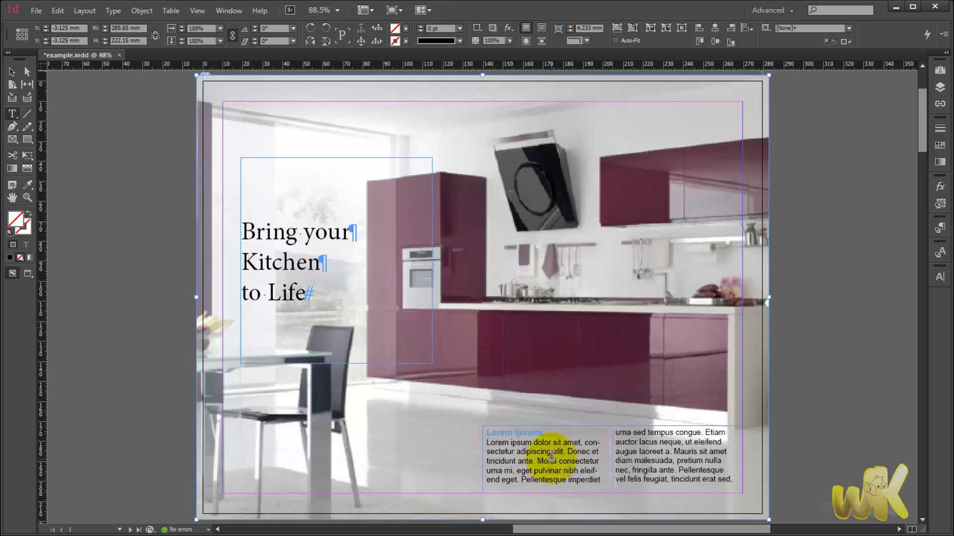
click(546, 452)
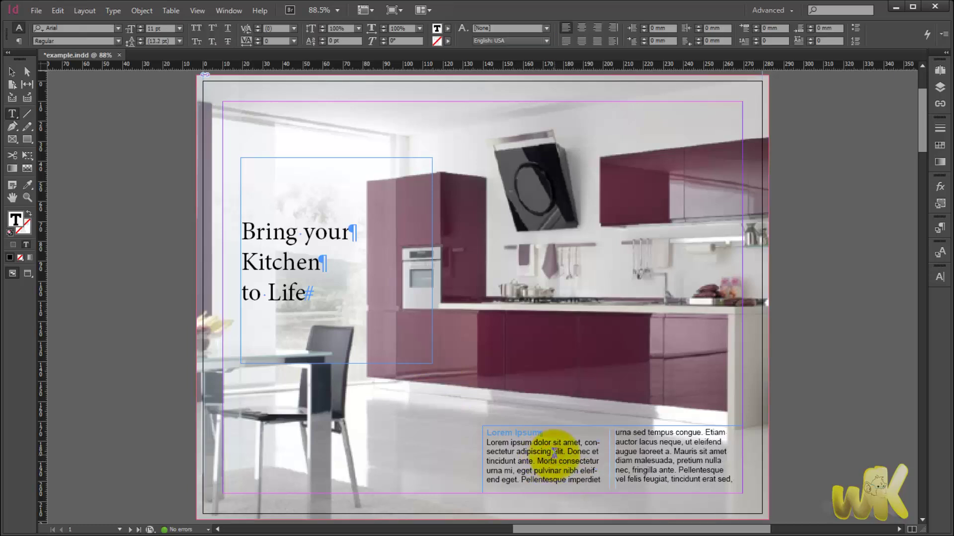
triple_click(554, 452)
click(550, 463)
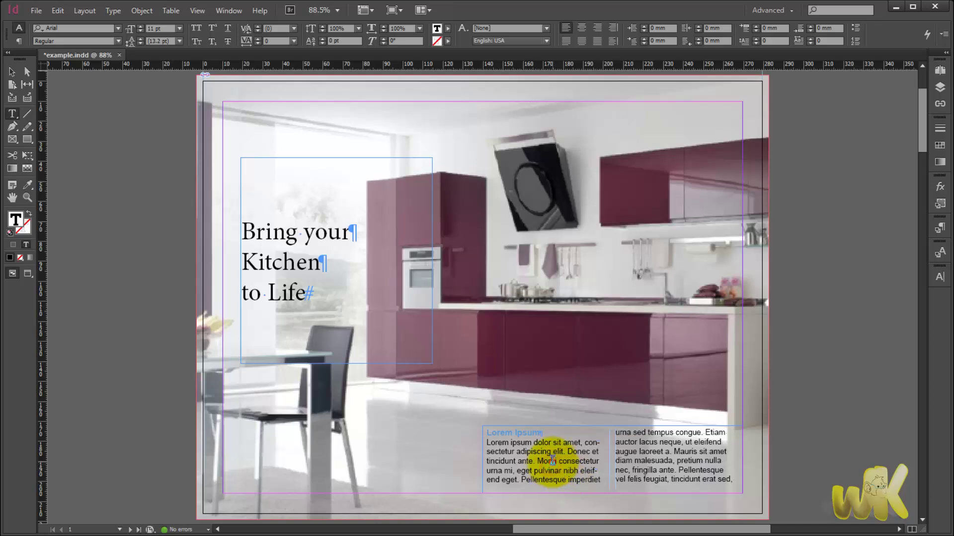
double_click(551, 461)
triple_click(550, 462)
click(550, 462)
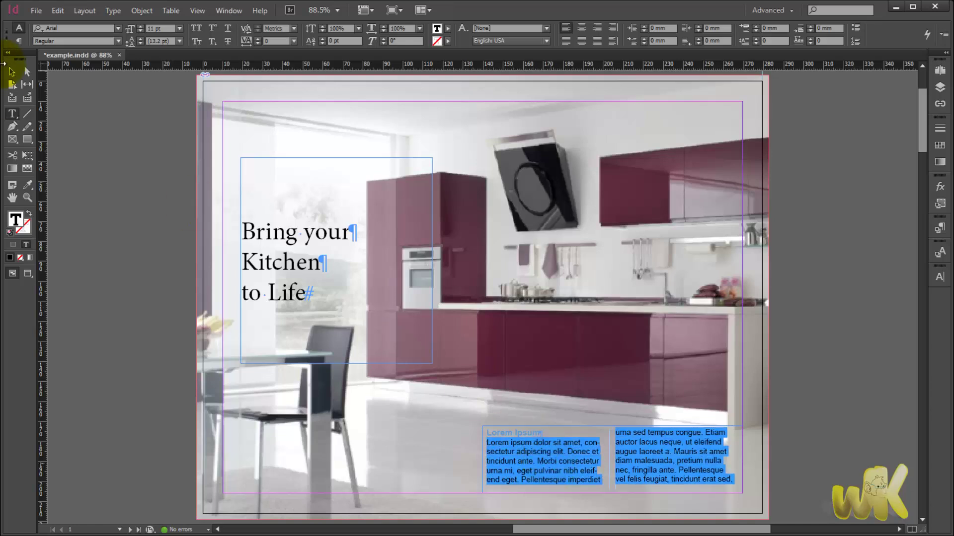
Select all three lines of the heading "Bring your Kitchen to Life" as editable text
click(11, 72)
click(254, 143)
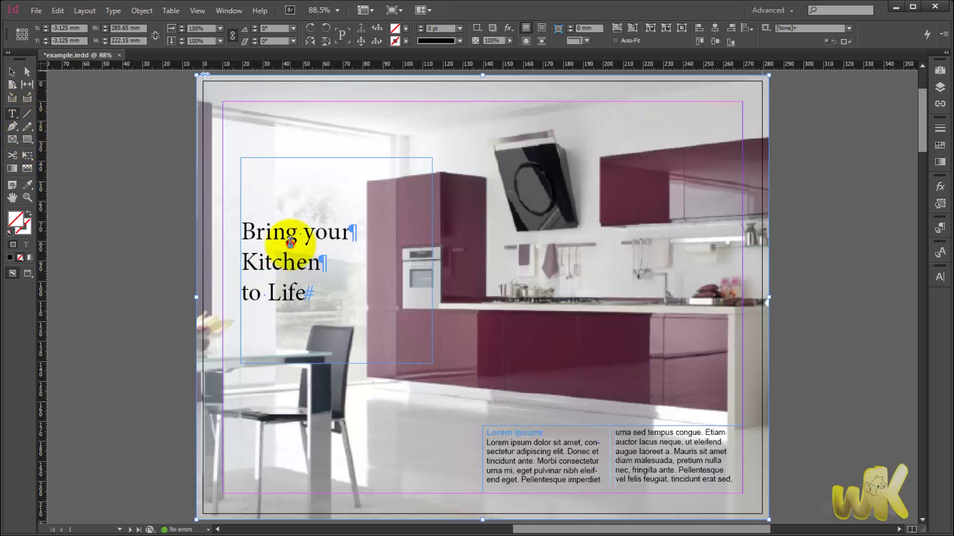
click(315, 260)
double_click(274, 235)
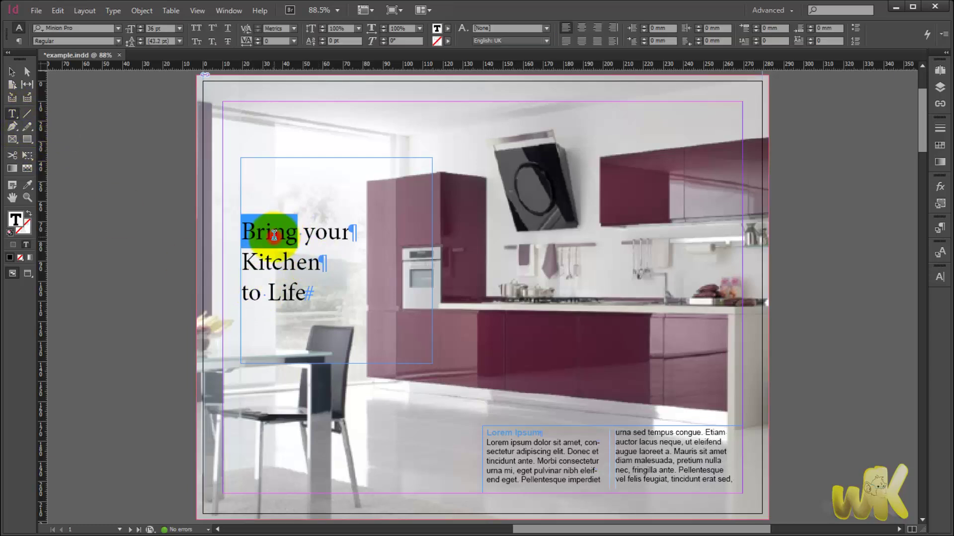
triple_click(273, 236)
click(273, 235)
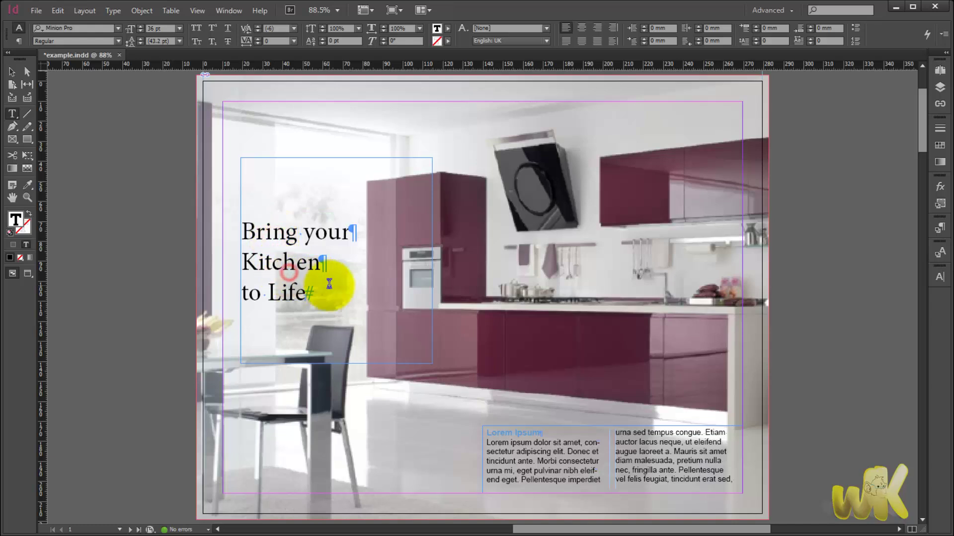
click(329, 286)
triple_click(277, 233)
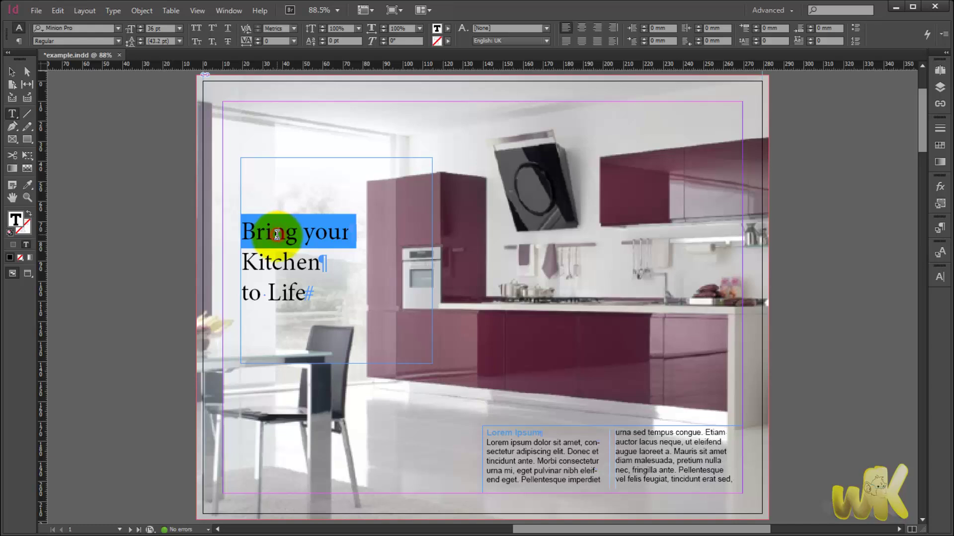
click(356, 304)
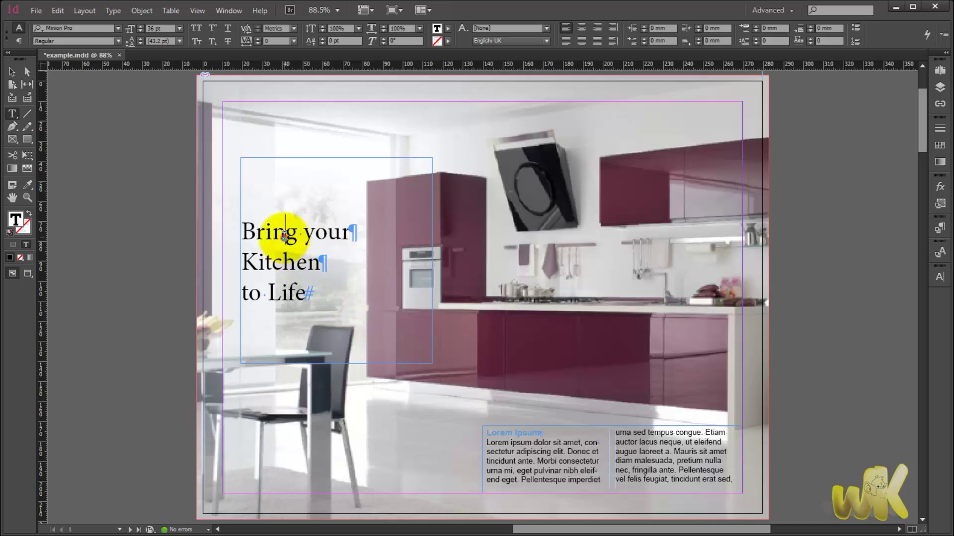
triple_click(285, 237)
double_click(284, 237)
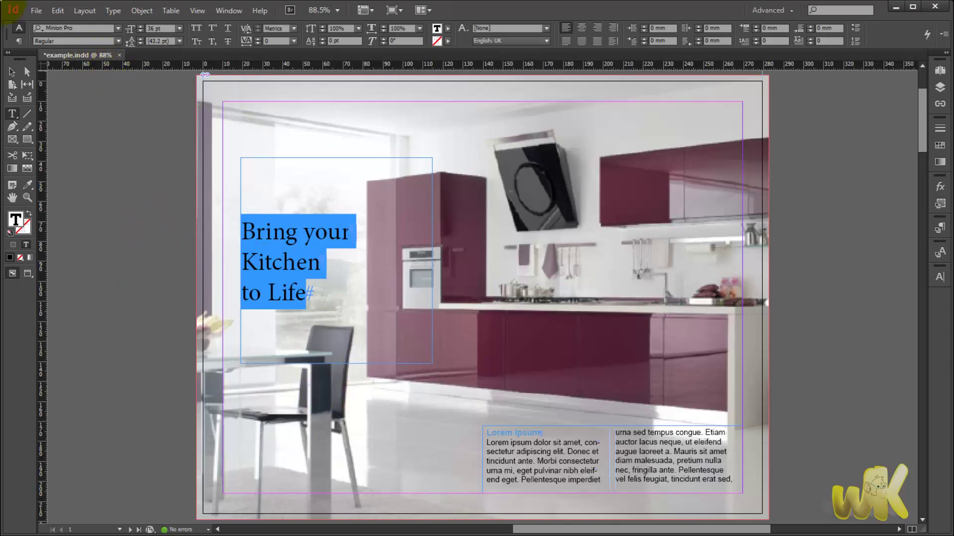
Display the Character panel for the selected heading text
click(940, 278)
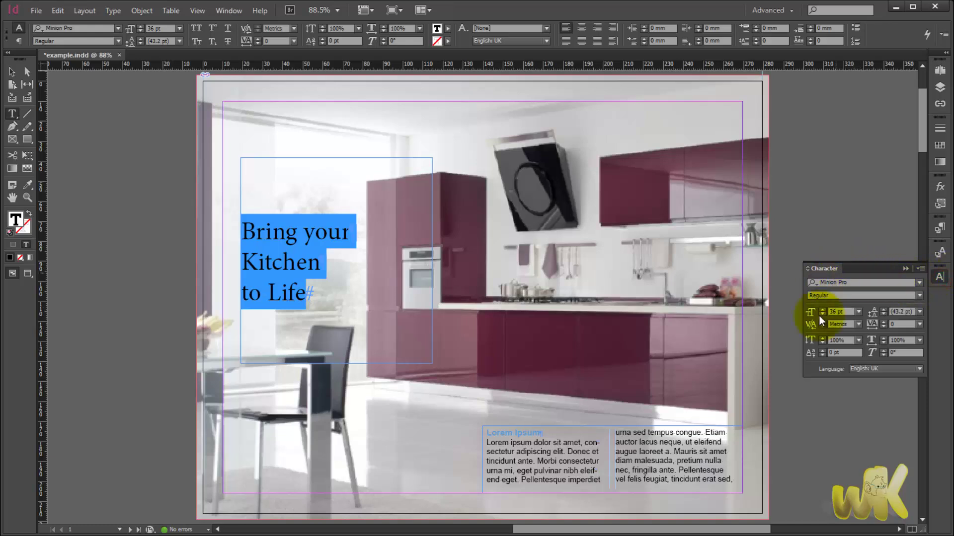
click(939, 278)
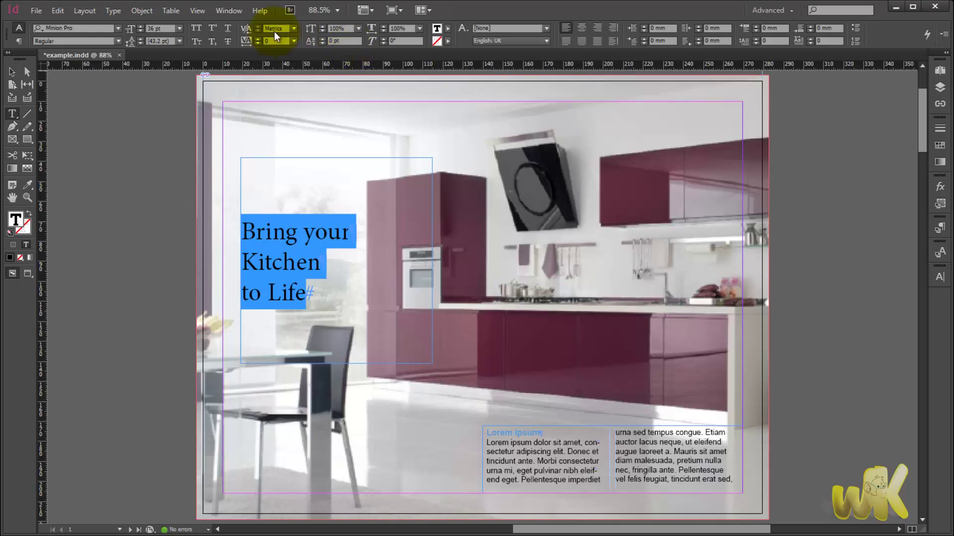
click(237, 11)
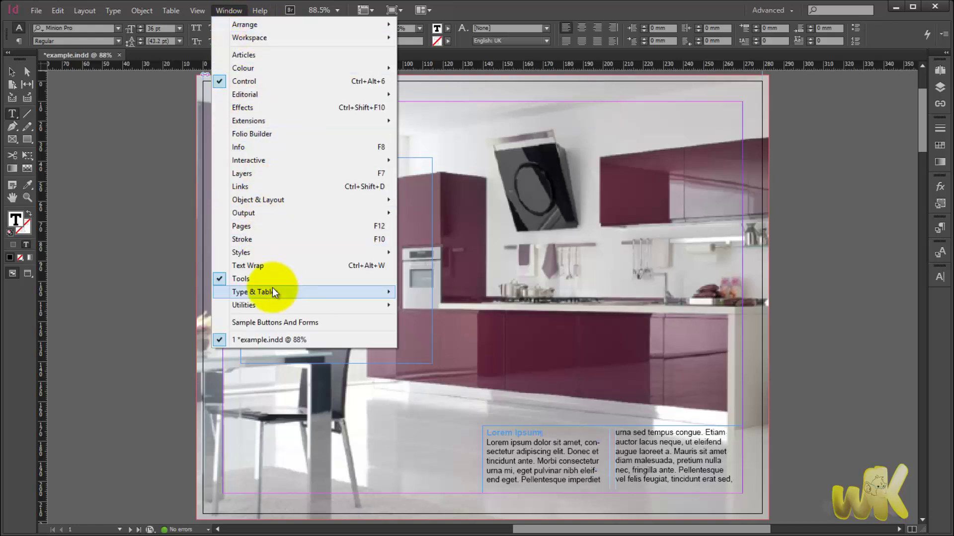
mouse_move(275, 294)
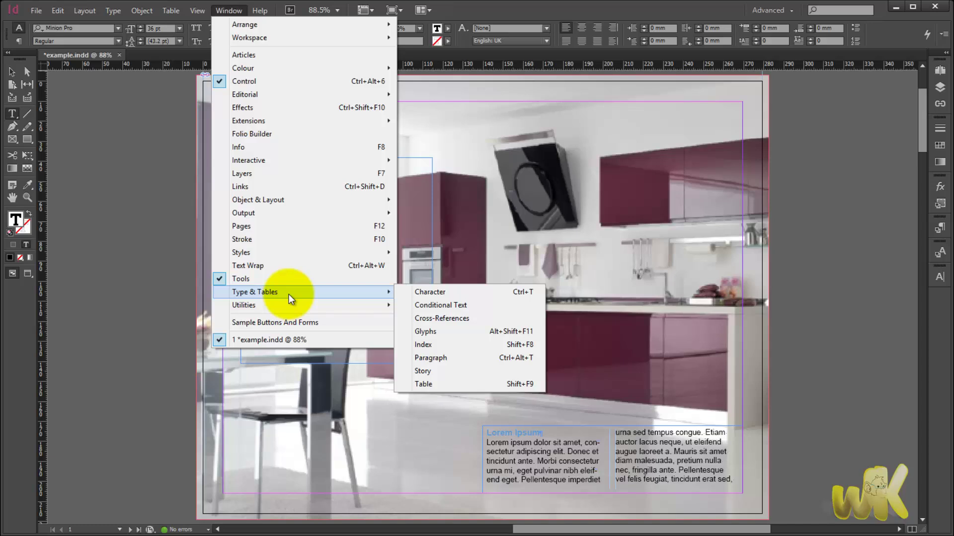
mouse_move(383, 300)
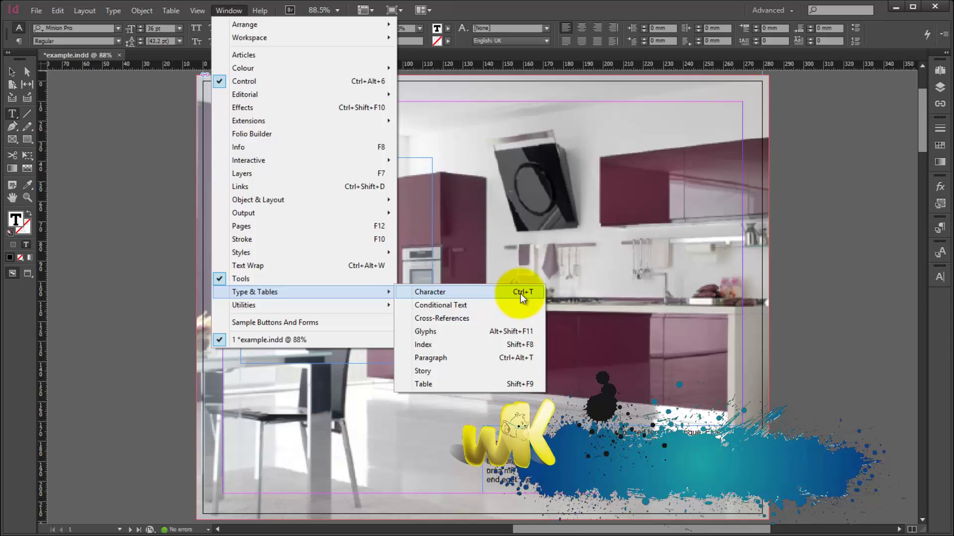
click(482, 293)
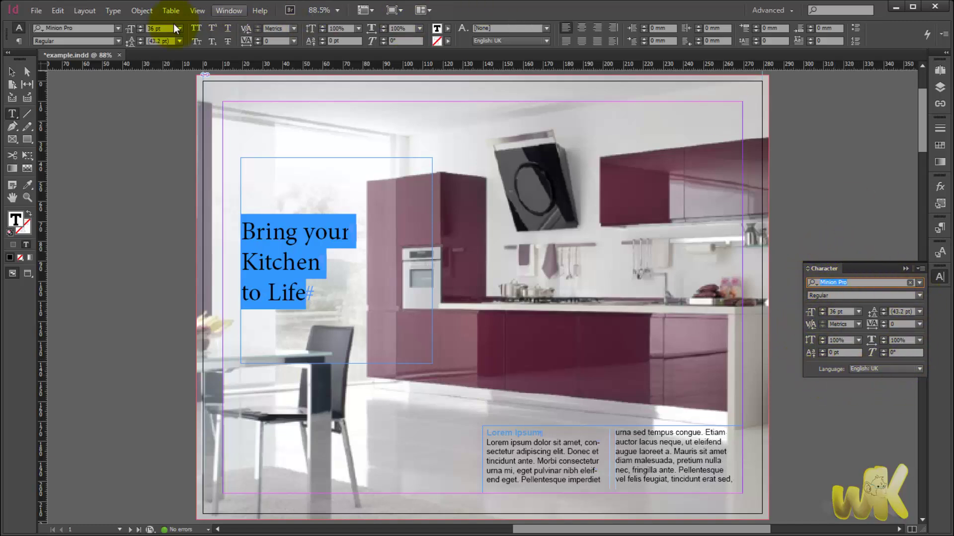
Set the heading's font to JOAN and mark JOAN and DaunPenh as favourite fonts
click(118, 28)
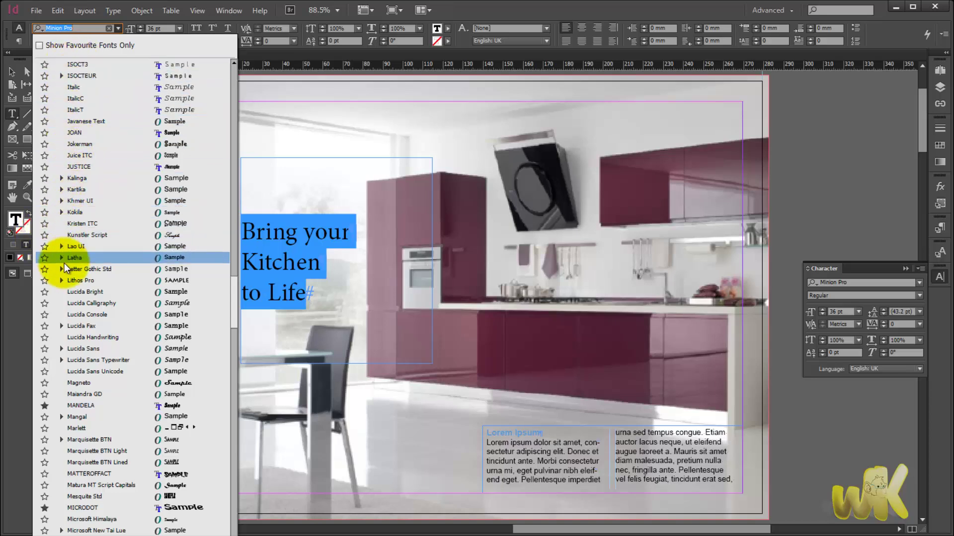
click(79, 133)
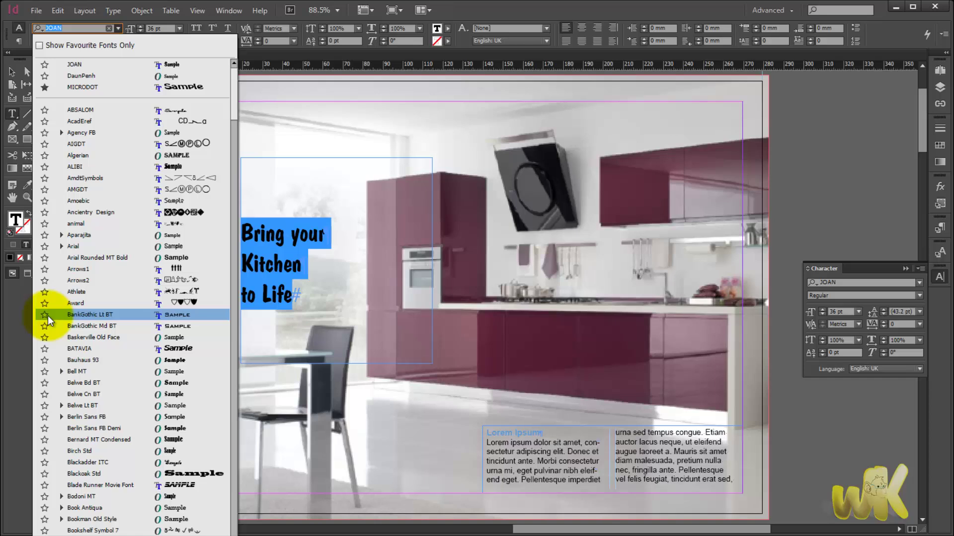
click(45, 64)
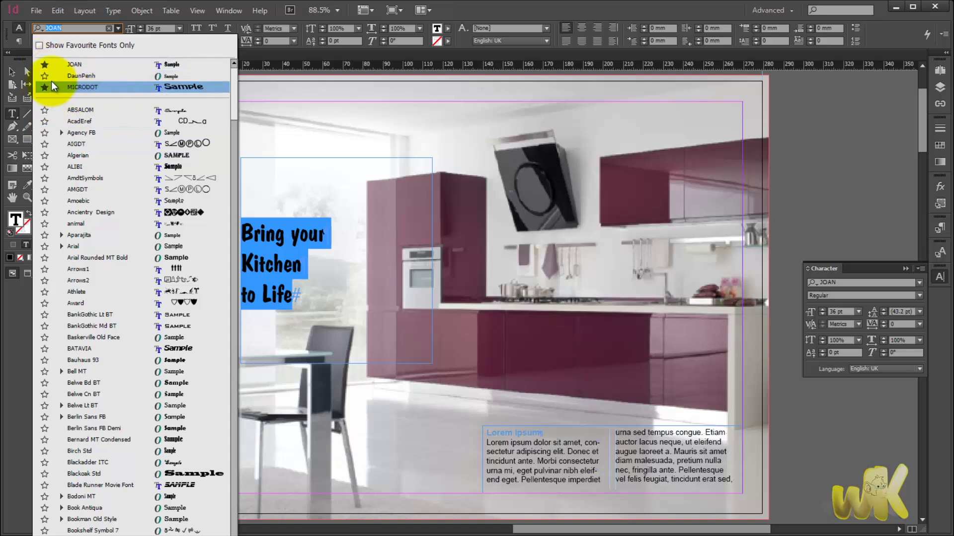
click(44, 76)
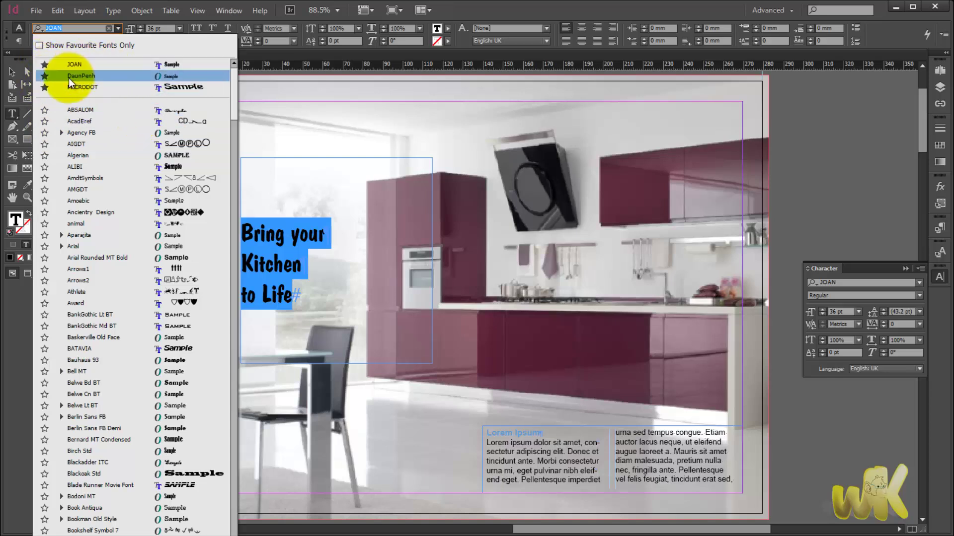
View only the favourite fonts, restore and browse the full font list, and close it
click(37, 45)
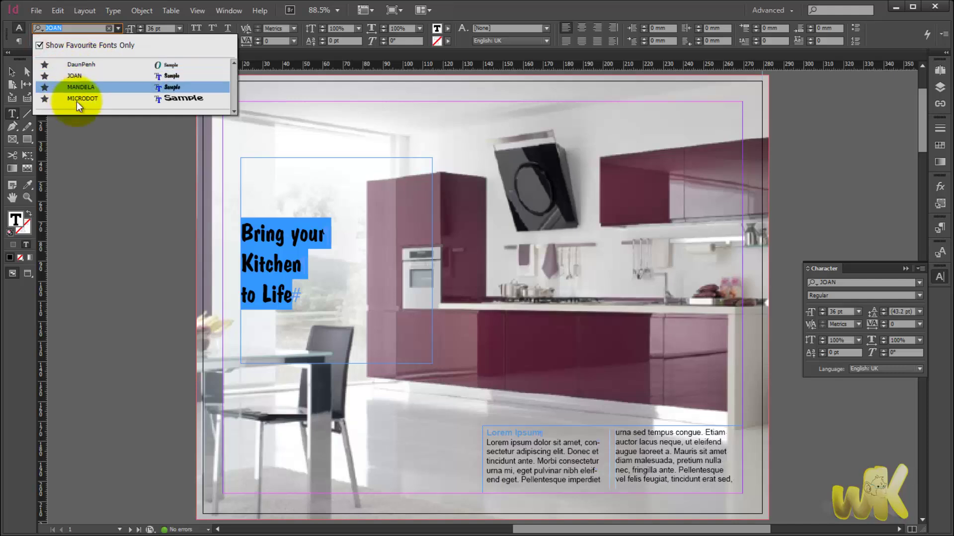
click(36, 46)
scroll(102, 223, down, 3)
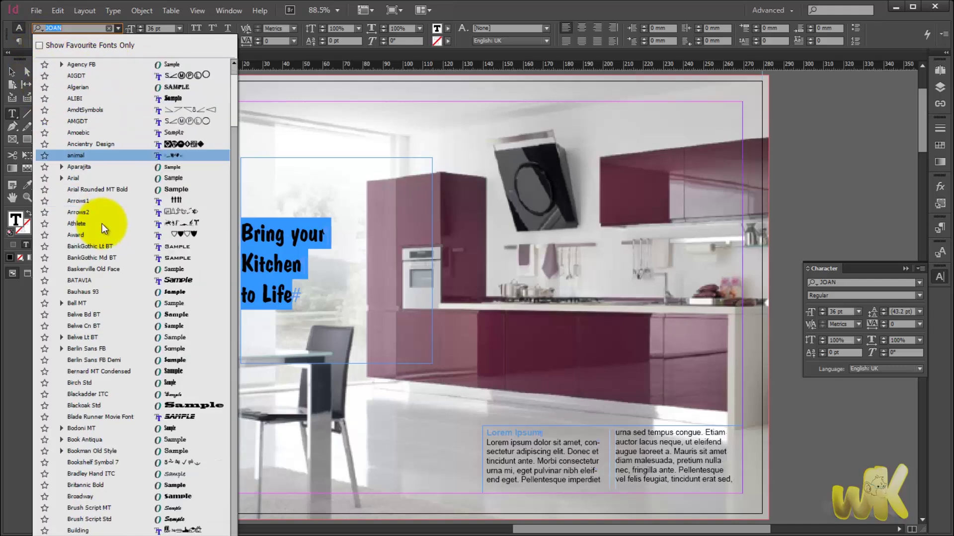
scroll(102, 224, down, 13)
scroll(102, 225, up, 13)
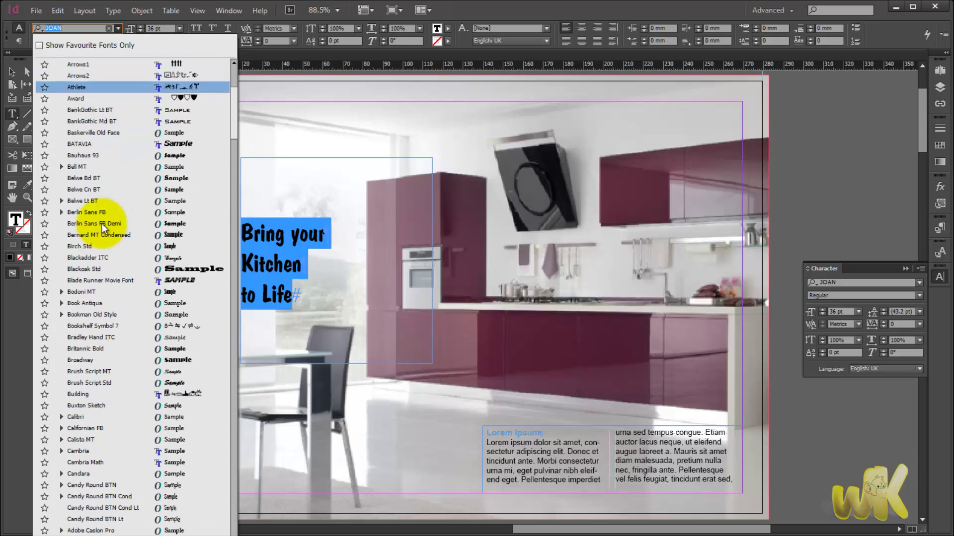
scroll(102, 223, up, 5)
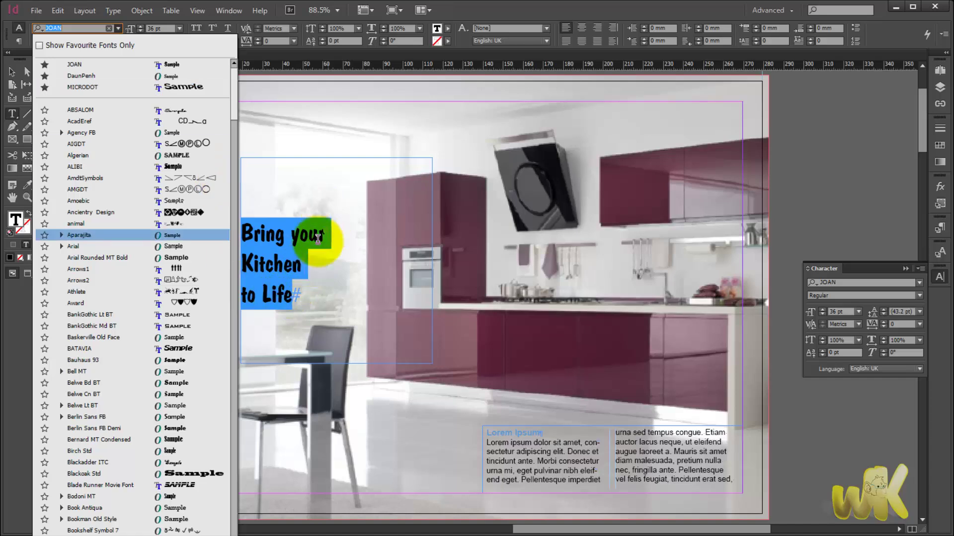
click(118, 28)
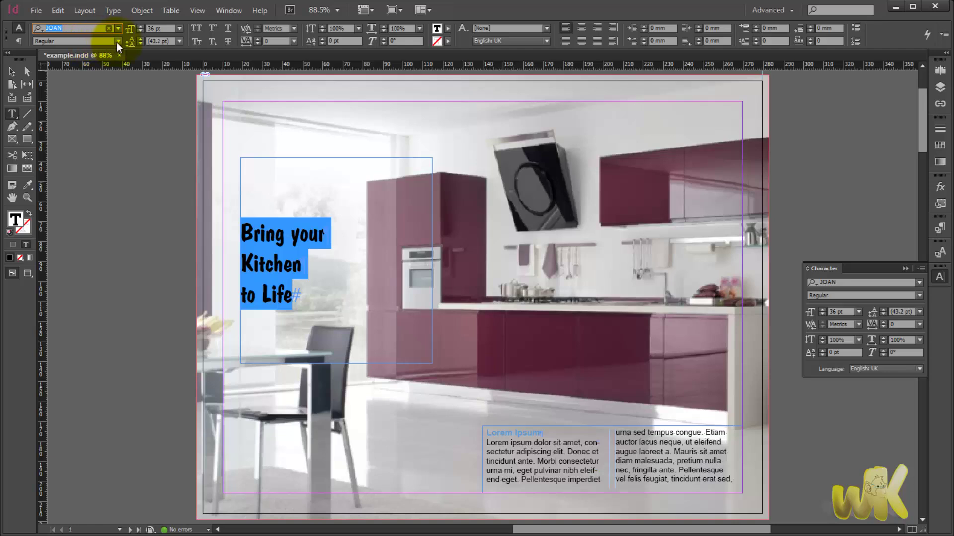
Check which font styles are available for the heading's JOAN font
click(119, 41)
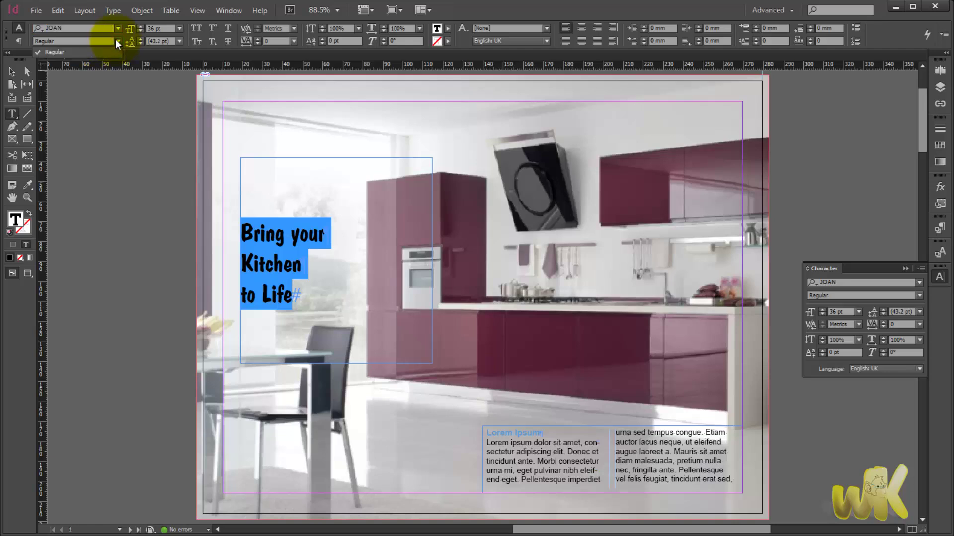
click(117, 41)
click(117, 41)
click(88, 42)
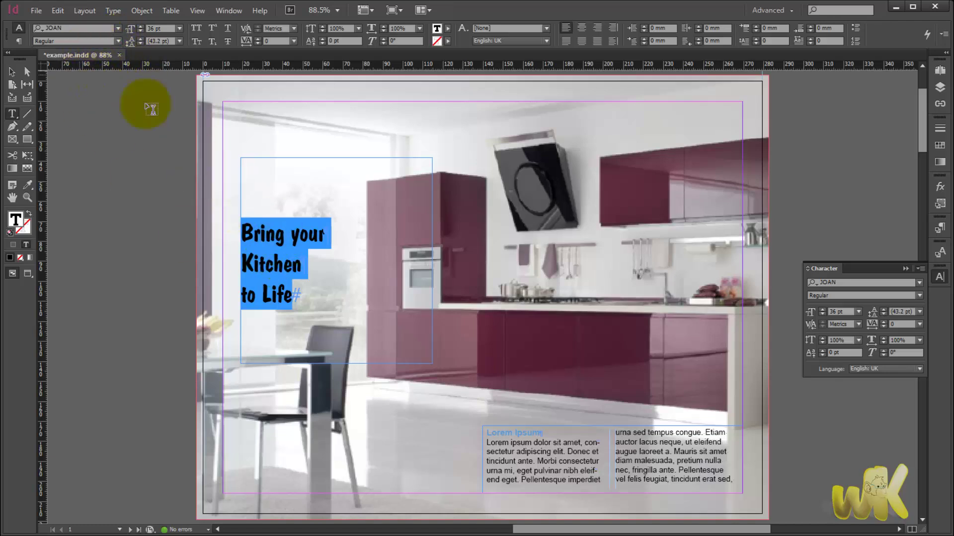
click(117, 41)
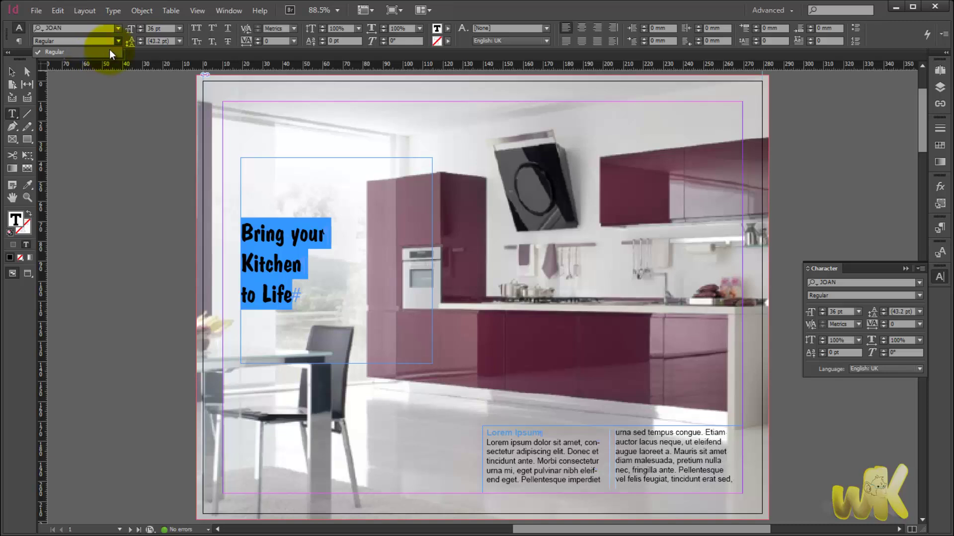
click(118, 41)
Set the heading's font to DaunPenh and check its available font styles
click(118, 29)
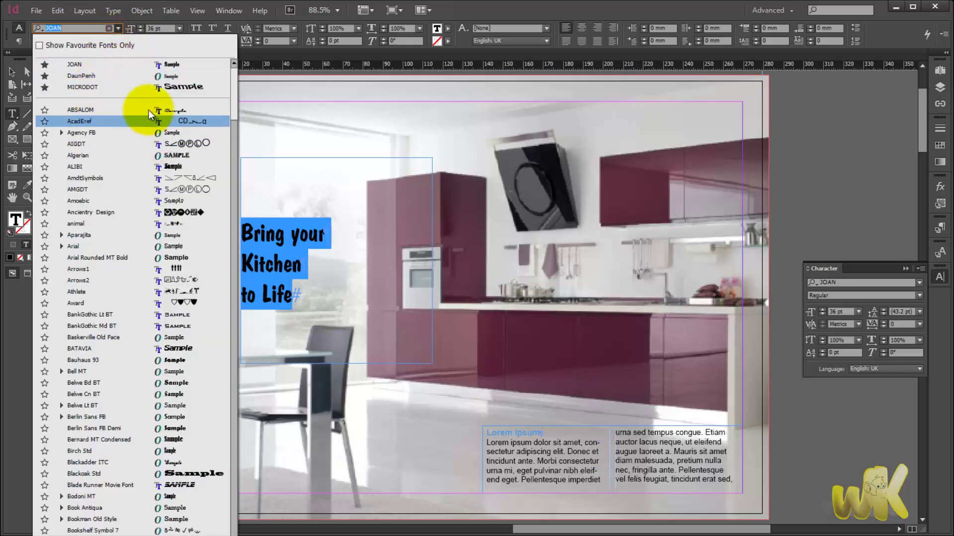
click(148, 76)
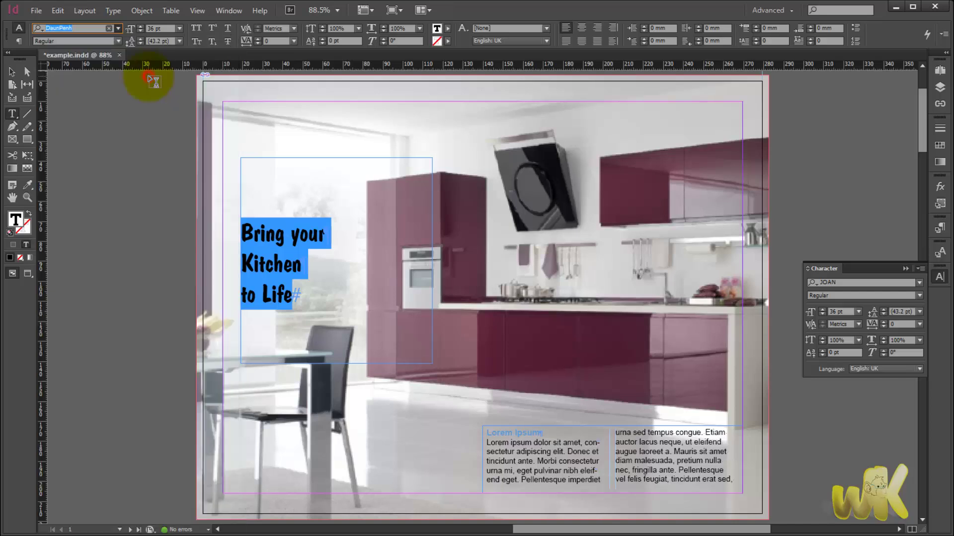
click(117, 42)
click(117, 43)
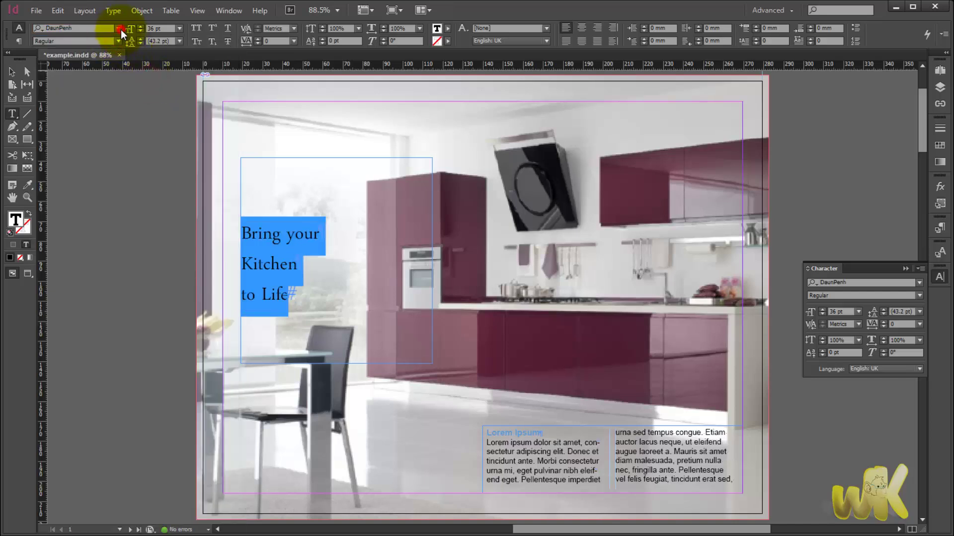
Set the heading's font to Arial with the Bold Italic style
click(119, 28)
click(115, 249)
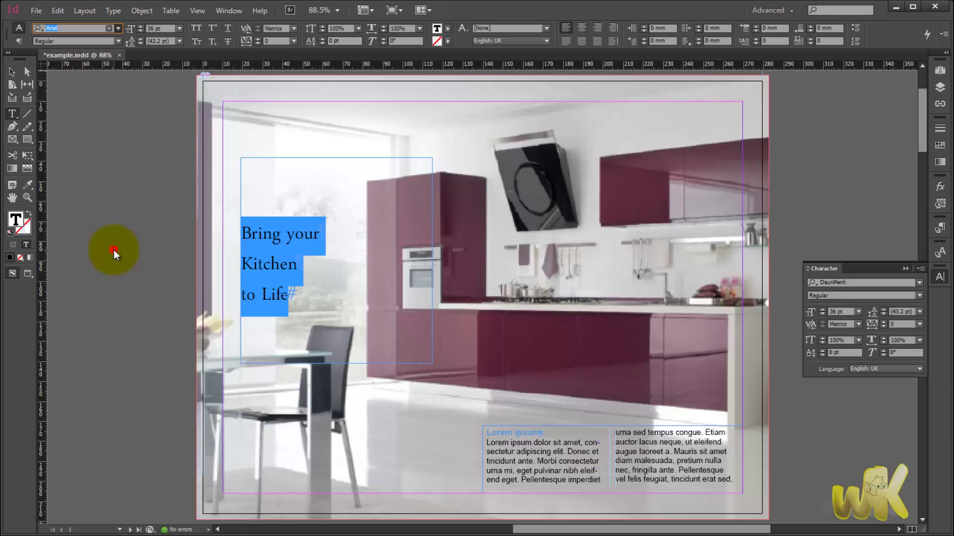
click(117, 41)
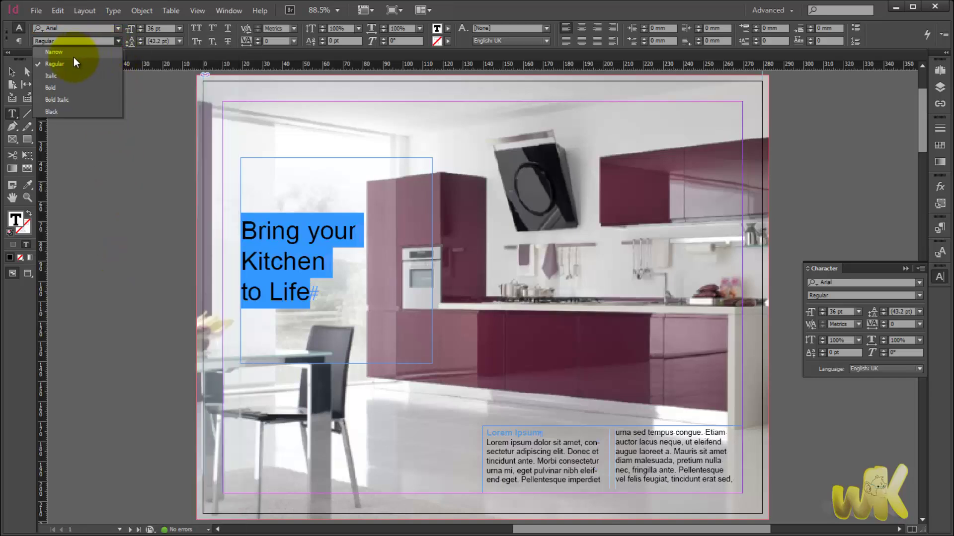
click(58, 101)
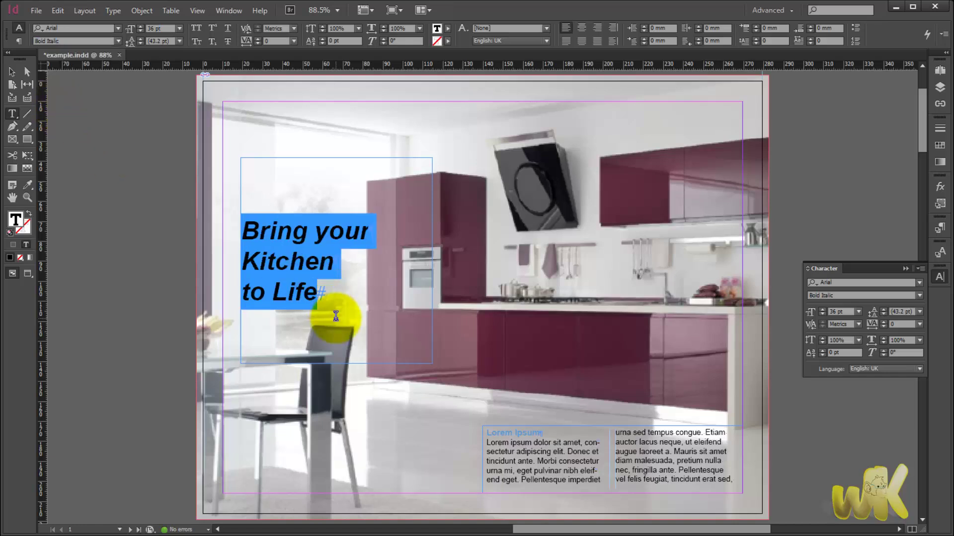
Set the heading's font to BATAVIA and check its available font styles
click(118, 28)
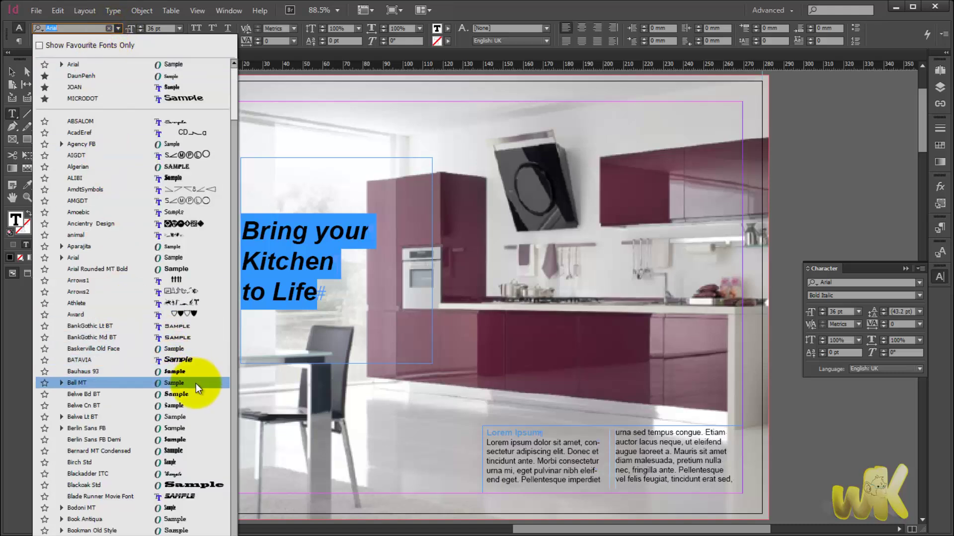
click(123, 358)
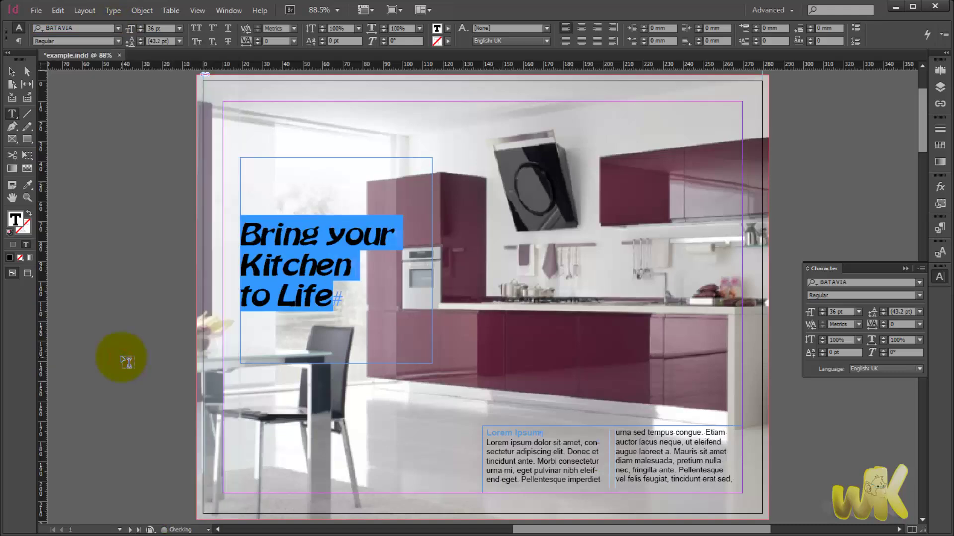
click(115, 40)
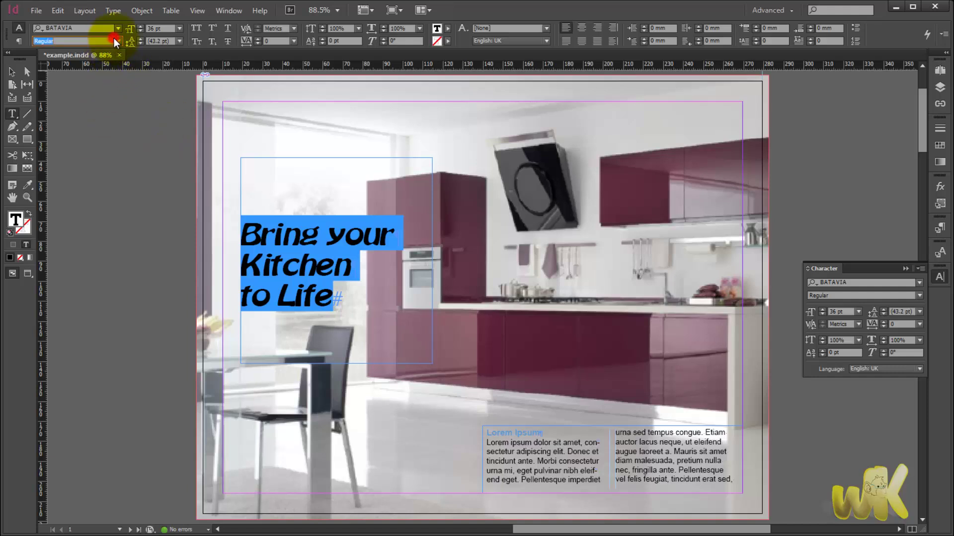
click(117, 41)
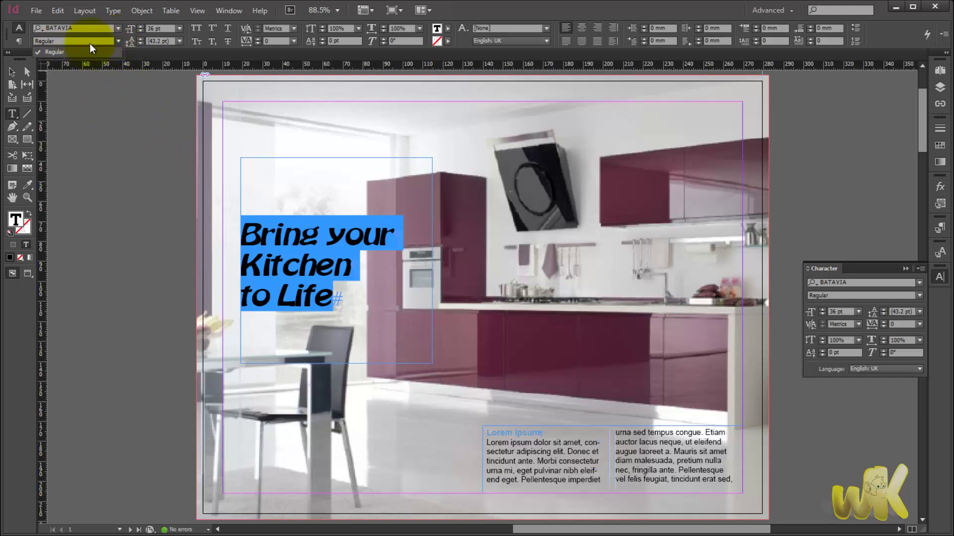
click(118, 41)
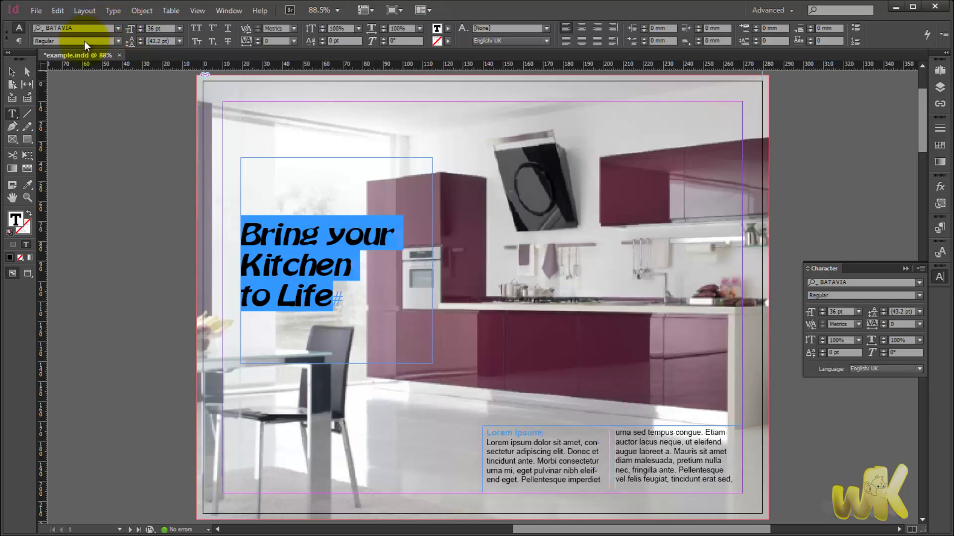
Set the heading's font to Berlin Sans FB Demi and check its available font styles
click(115, 25)
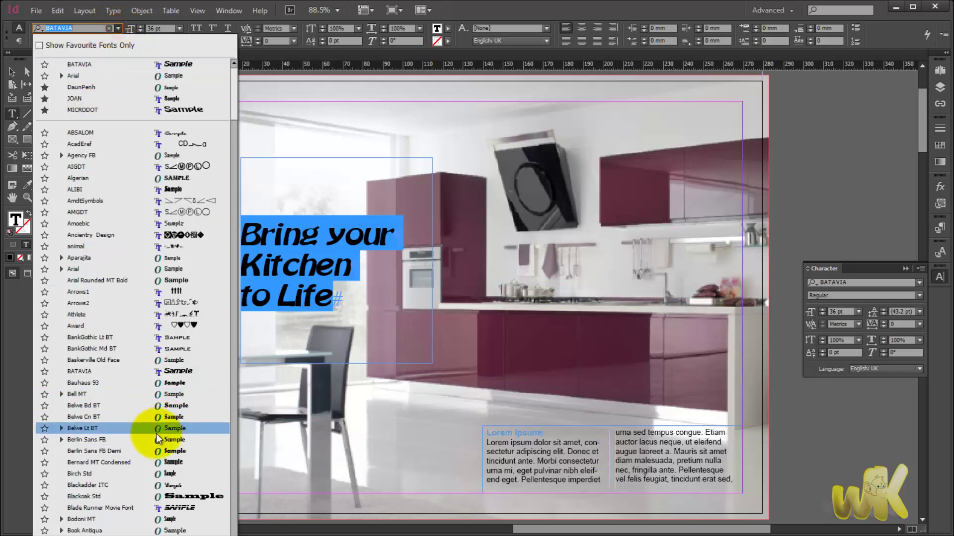
scroll(156, 434, down, 1)
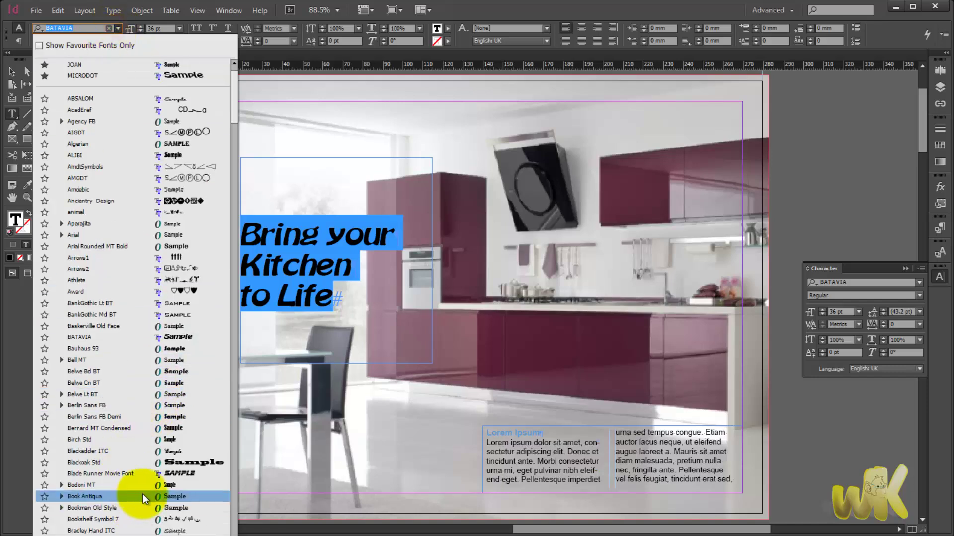
click(139, 417)
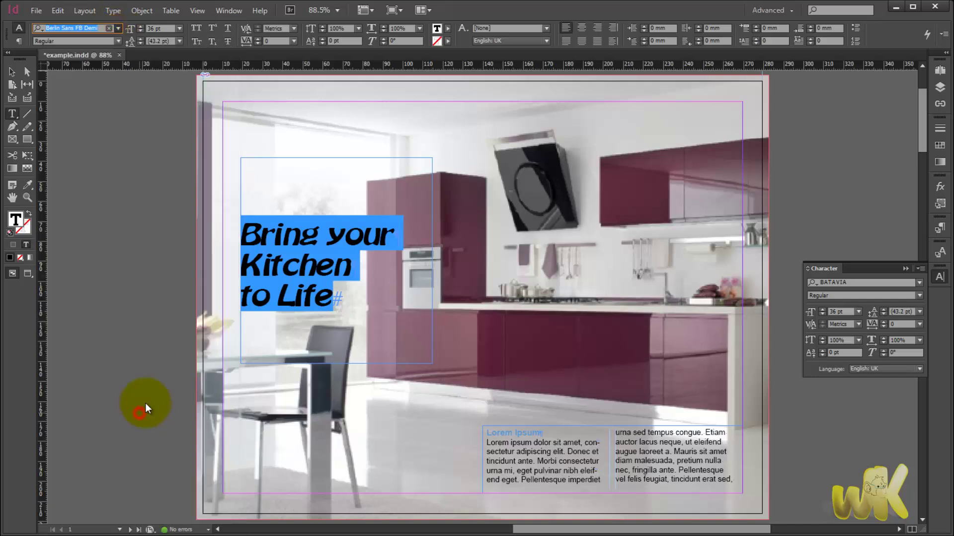
click(117, 40)
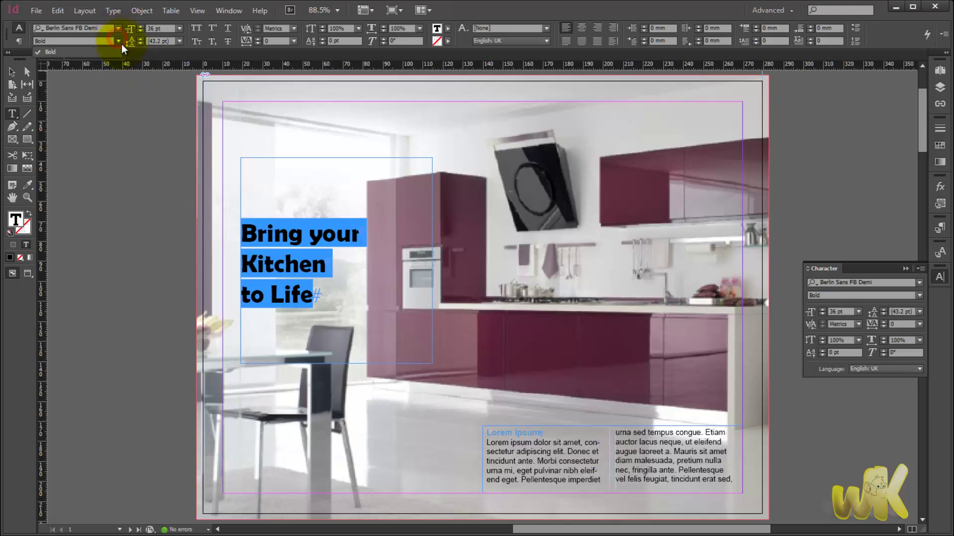
click(118, 40)
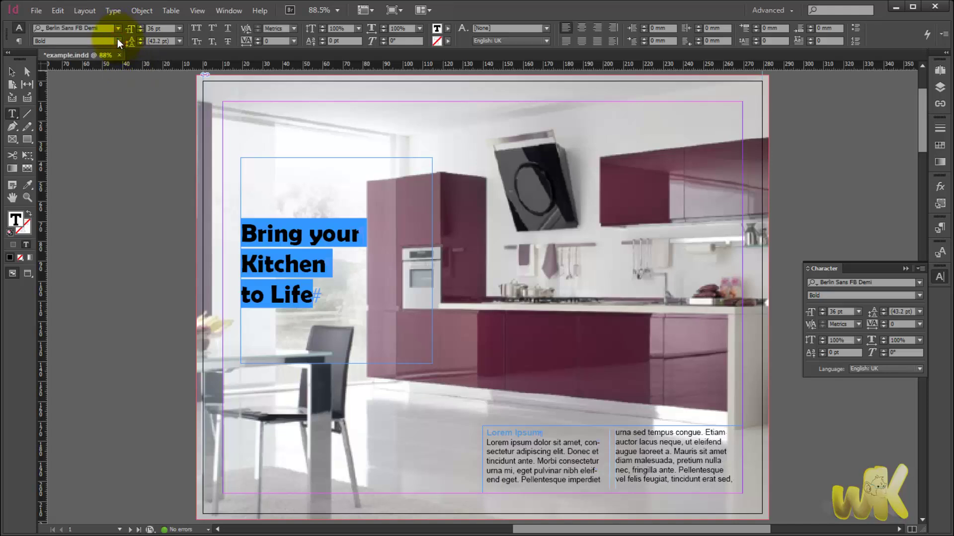
Search the fonts for "time" and set the heading to Times New Roman with the Bold Italic style
click(117, 29)
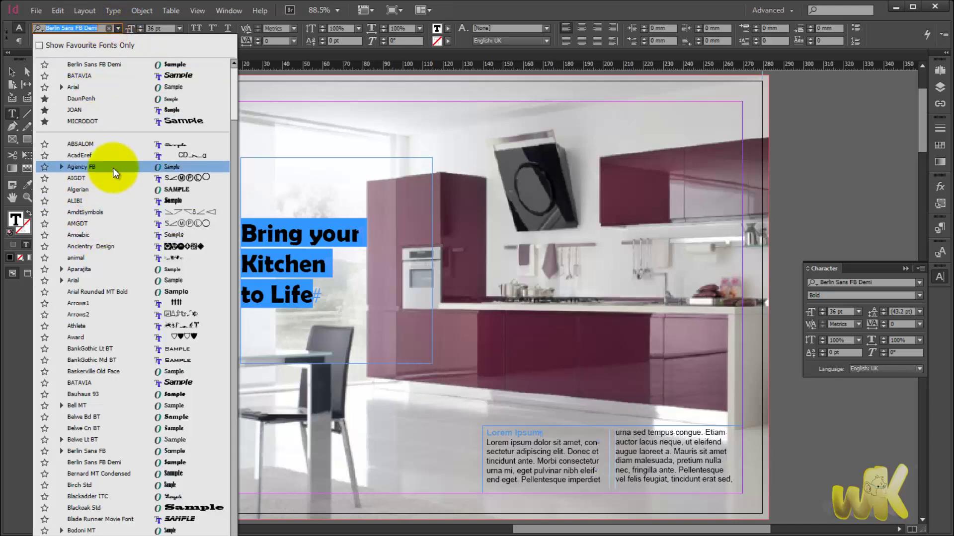
text(time)
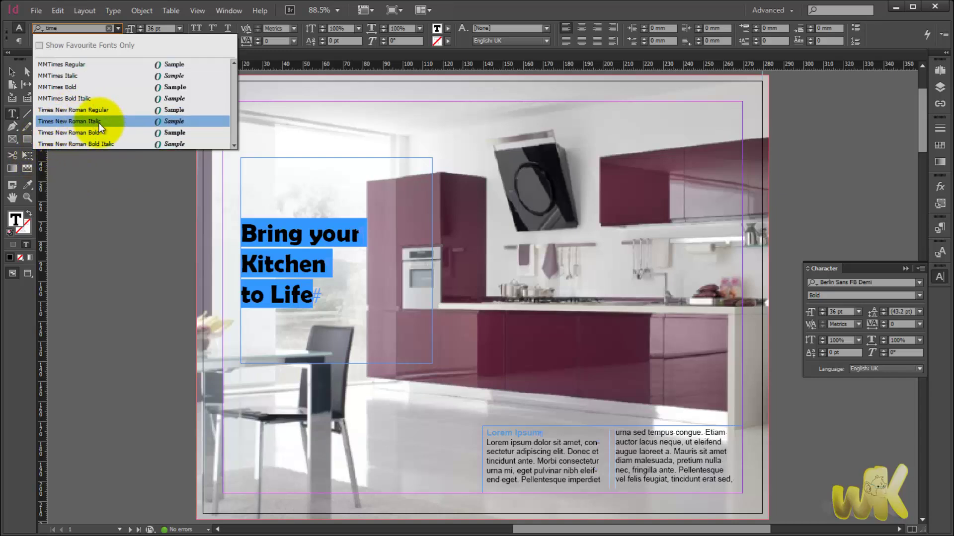
click(88, 112)
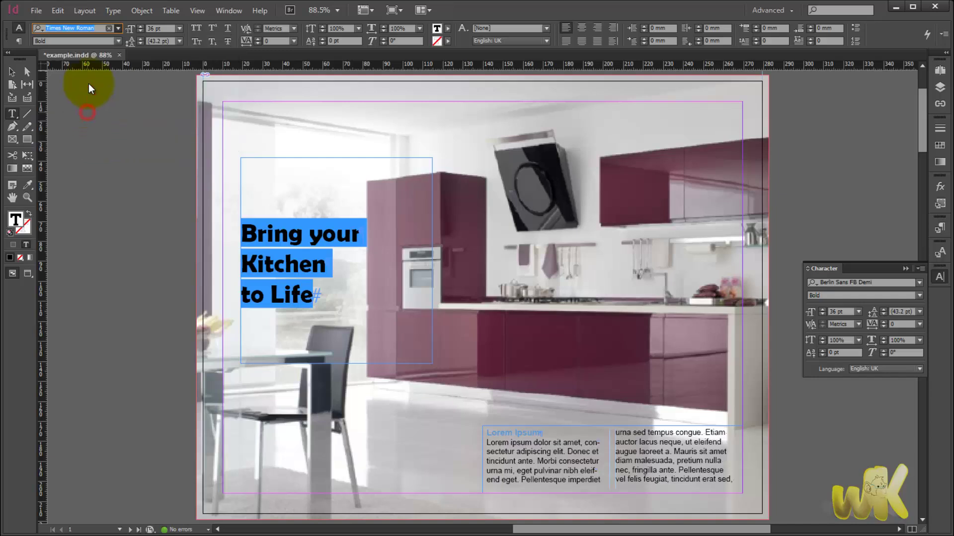
click(118, 41)
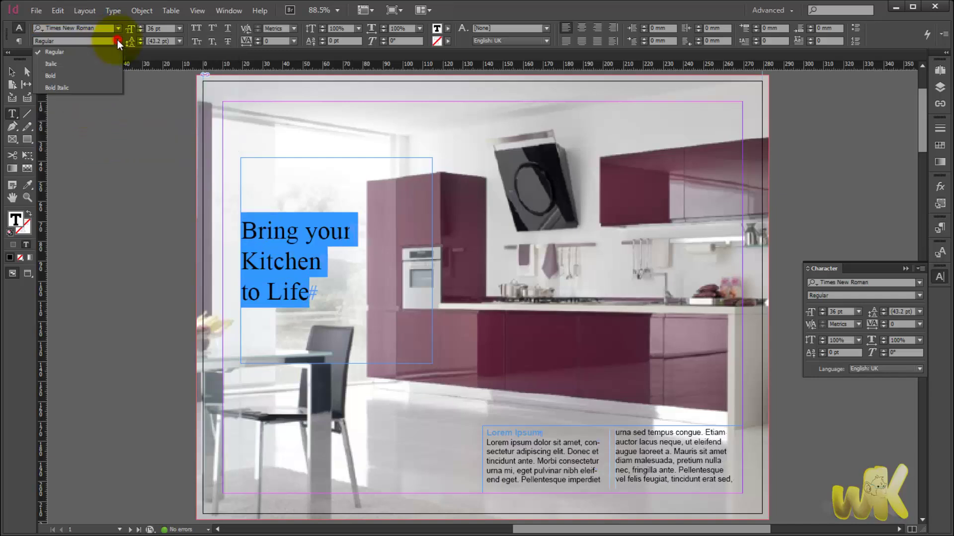
click(69, 88)
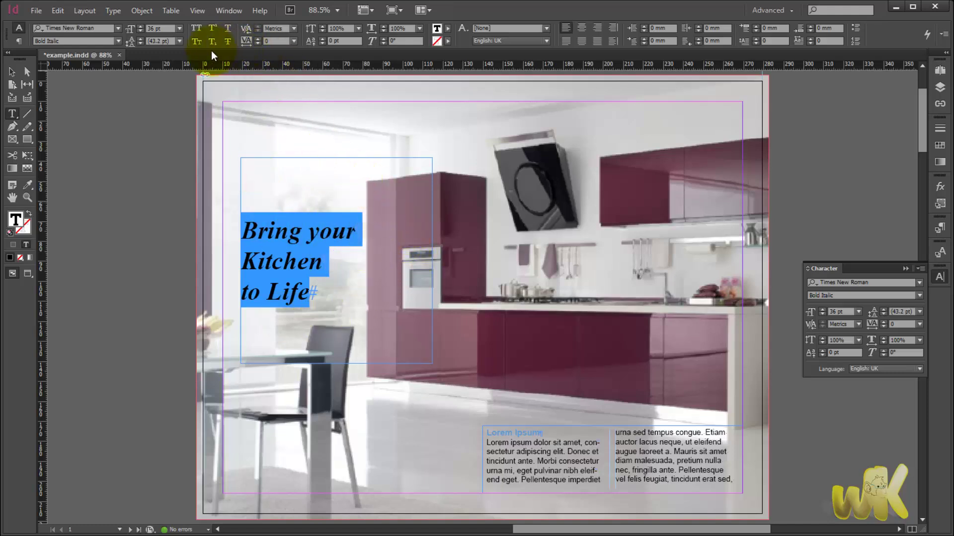
Set the heading's font size to 60 pt and widen its text frame slightly beyond the first line
click(180, 28)
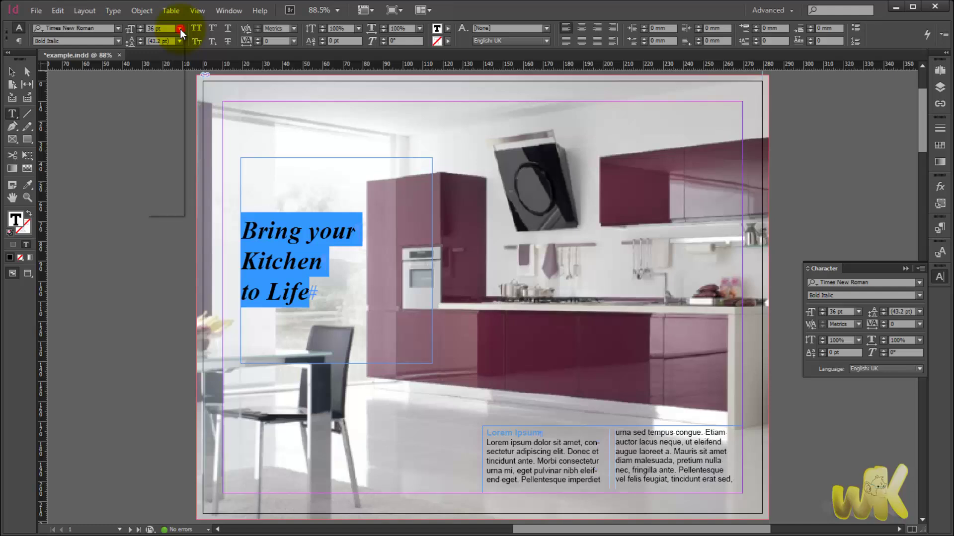
click(164, 198)
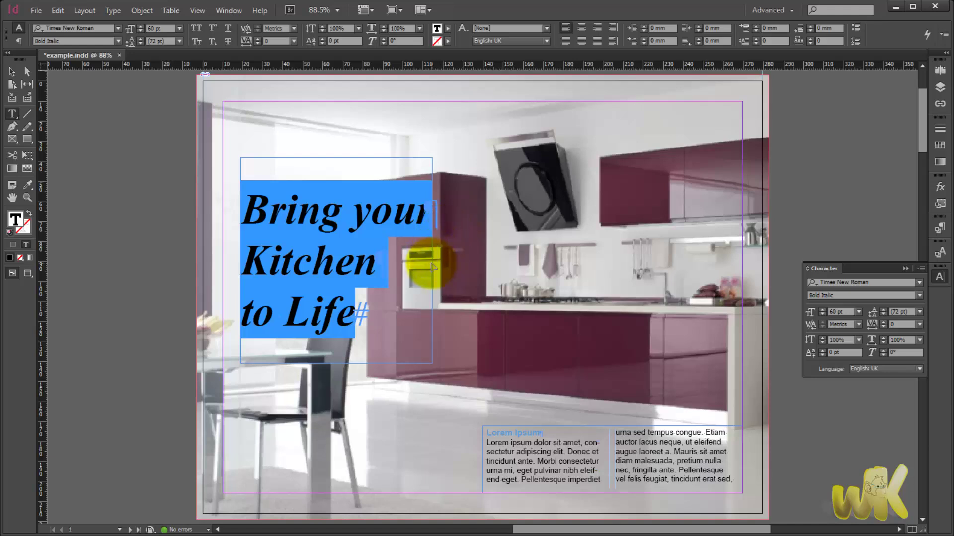
drag(432, 260, 441, 260)
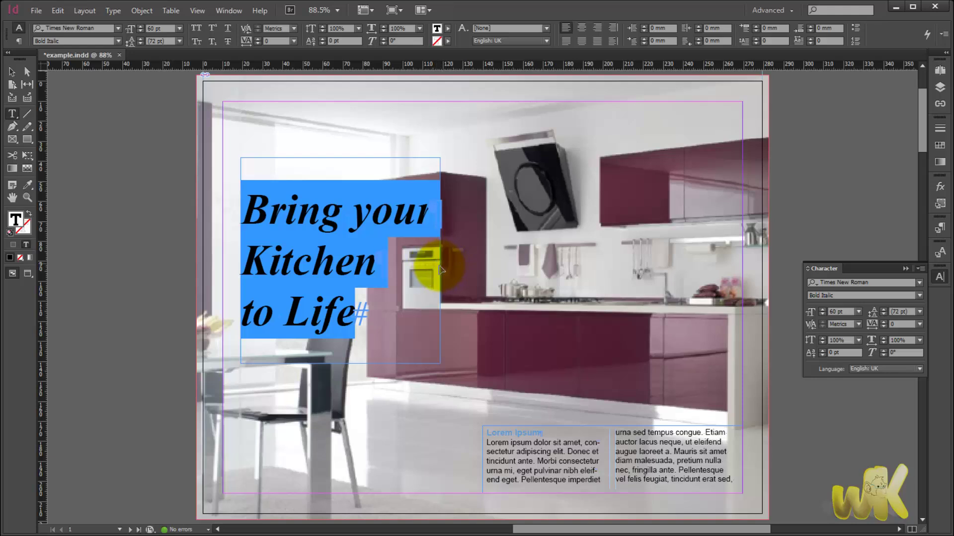
click(440, 262)
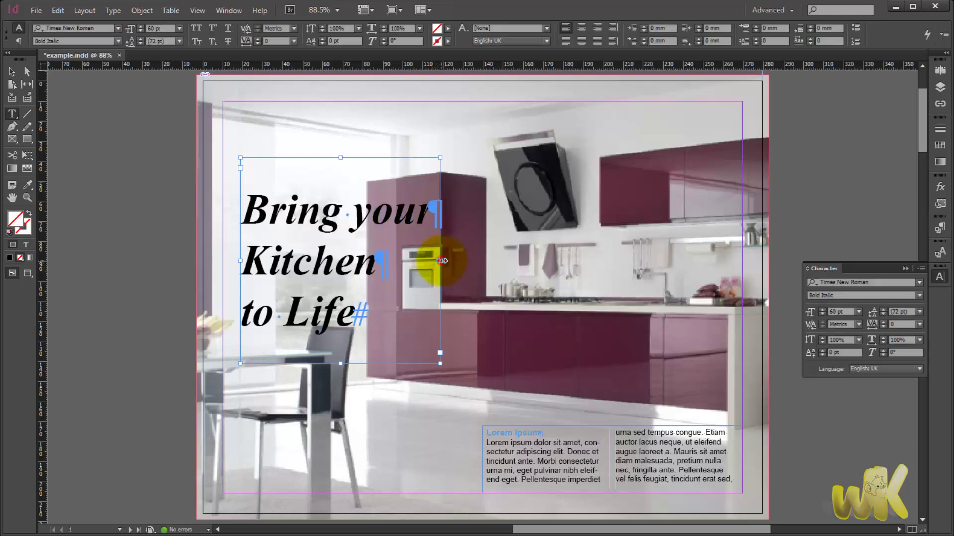
drag(440, 262, 450, 262)
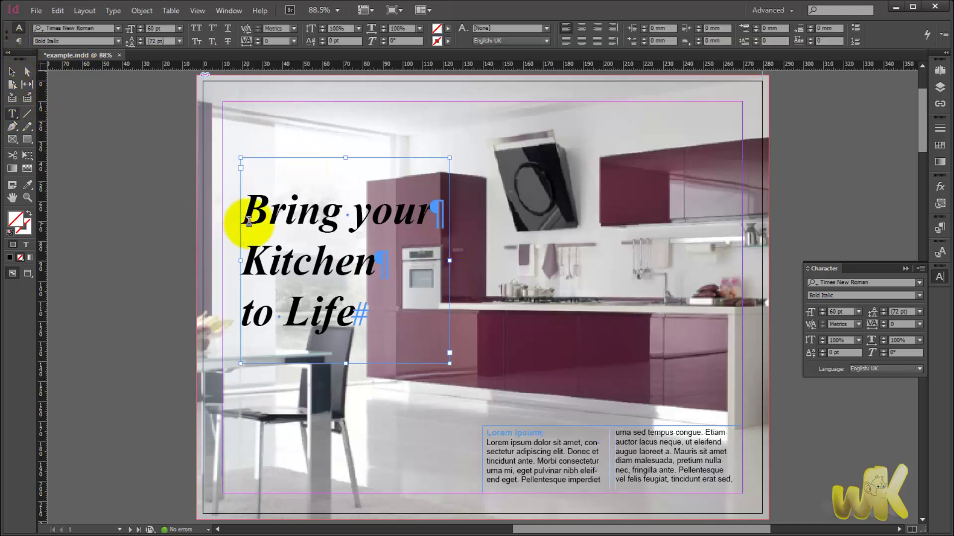
Reselect all the heading text and try a vertical scale of 125% before setting it to 150%
triple_click(319, 258)
drag(320, 258, 335, 194)
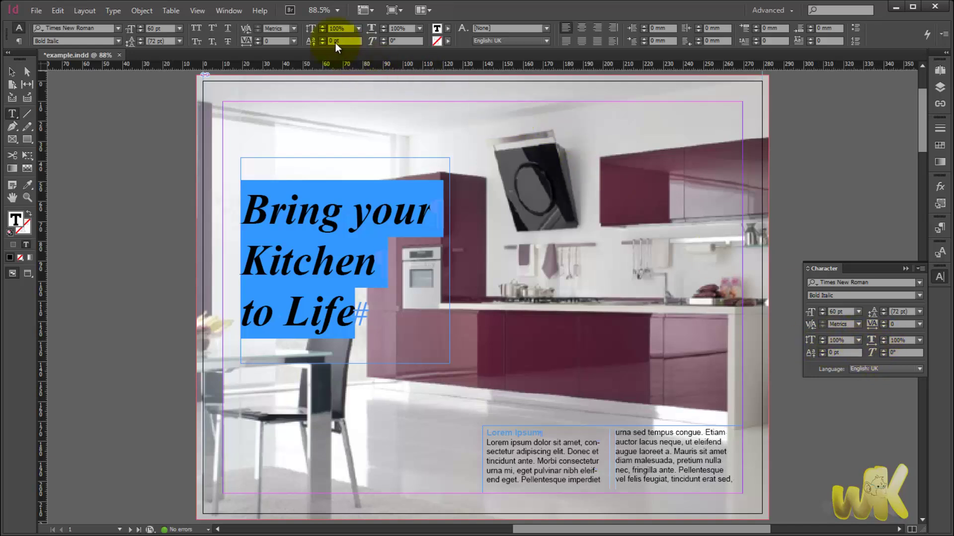
click(358, 29)
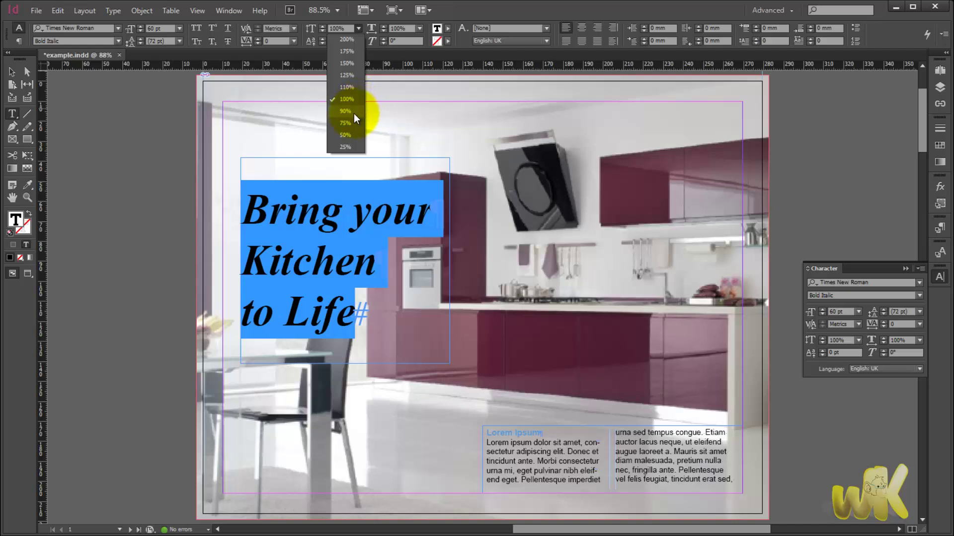
click(344, 76)
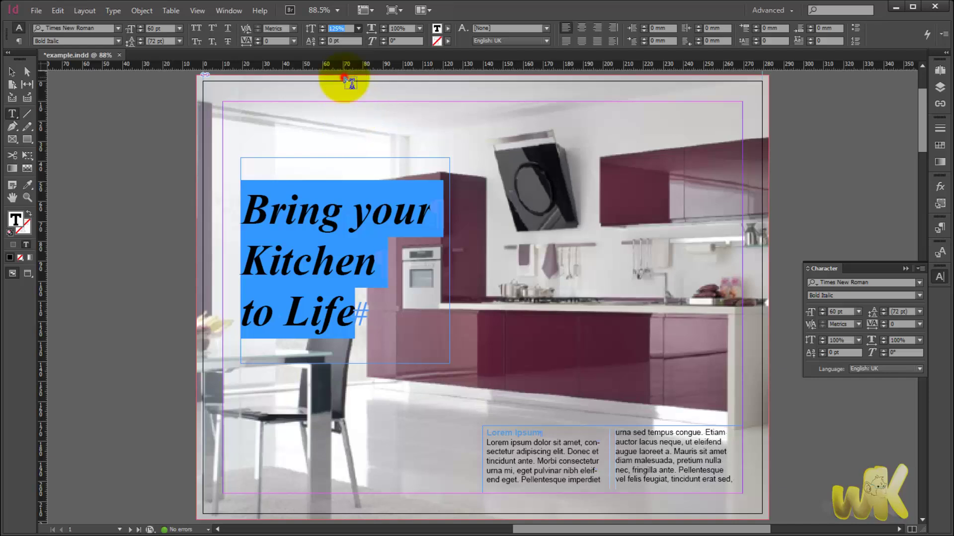
click(356, 29)
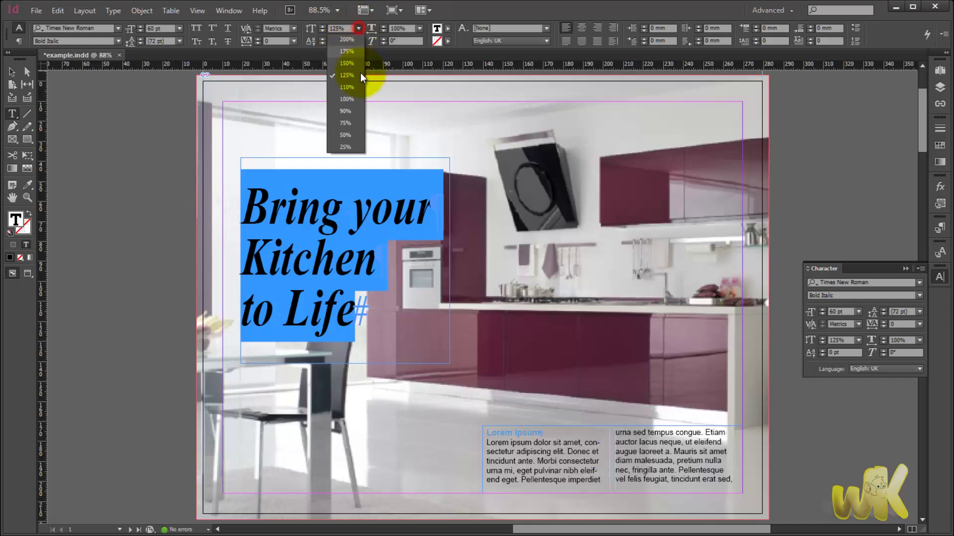
click(348, 62)
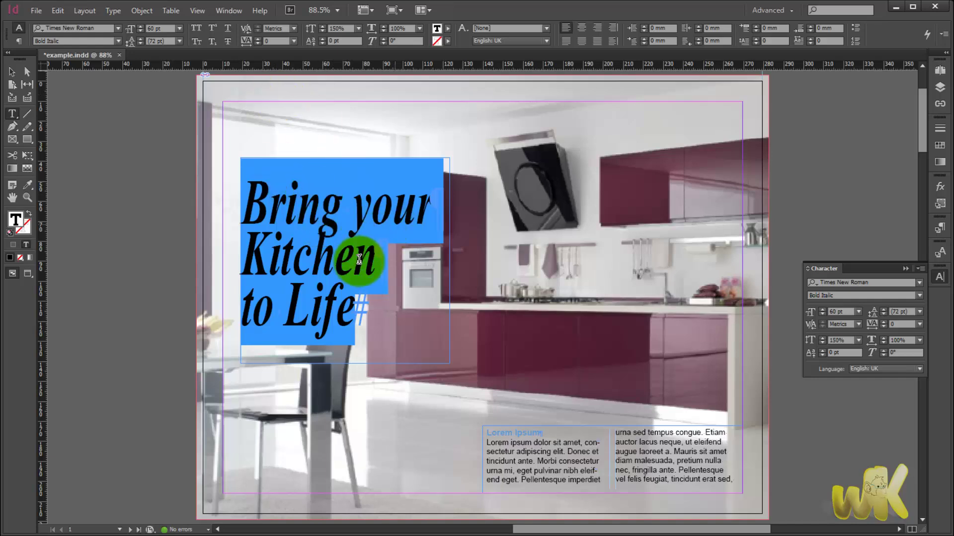
Try a 125% vertical scale on the selected heading text and return it to 150%
click(358, 28)
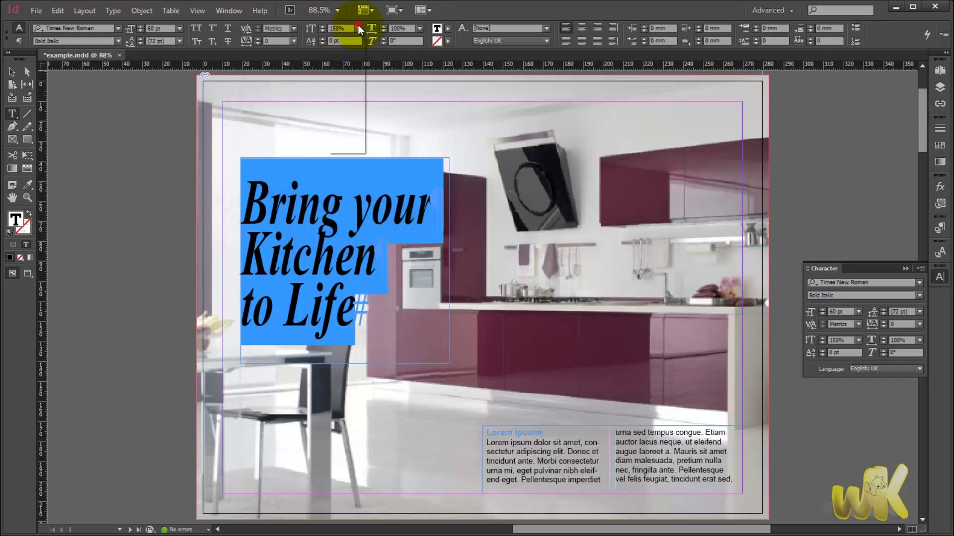
click(346, 75)
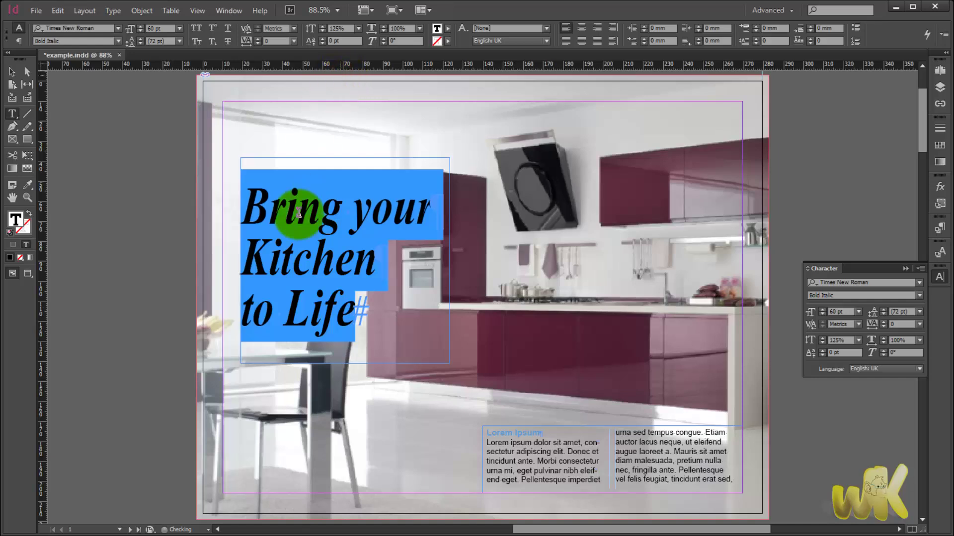
click(359, 29)
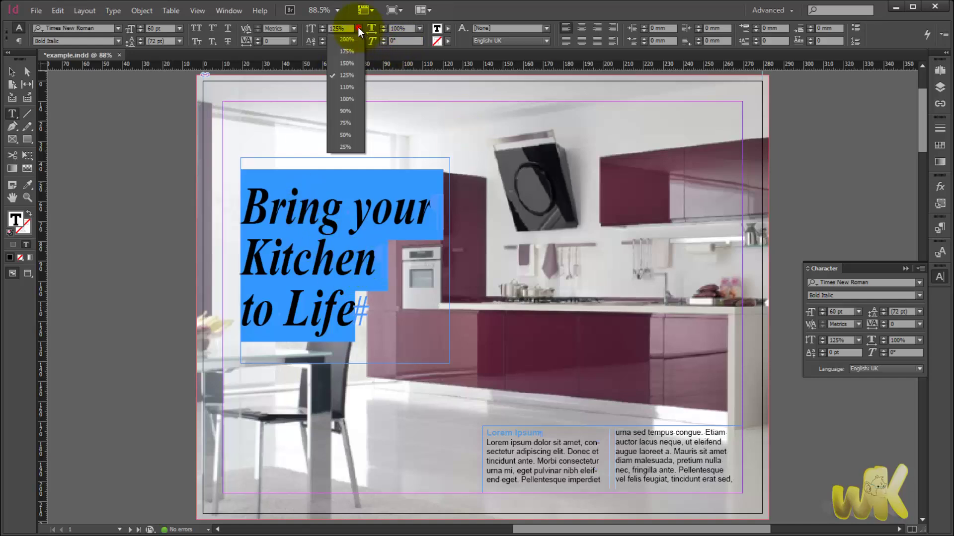
click(346, 63)
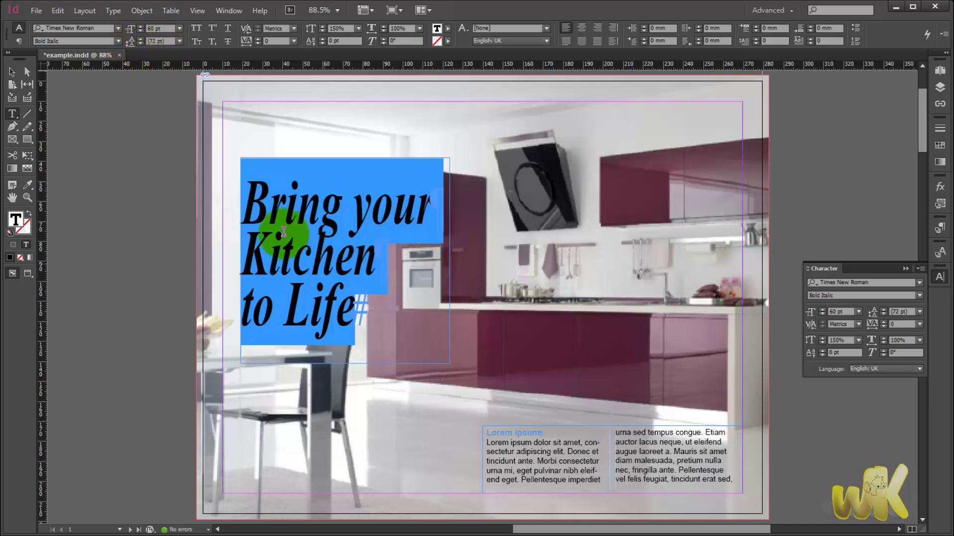
Set the heading's leading to 90 pt and deselect the text
click(176, 42)
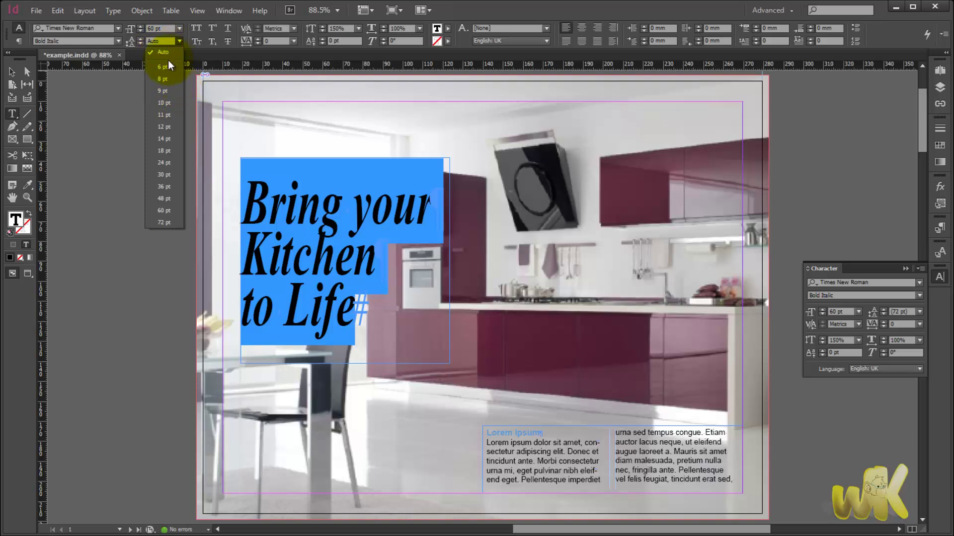
click(161, 41)
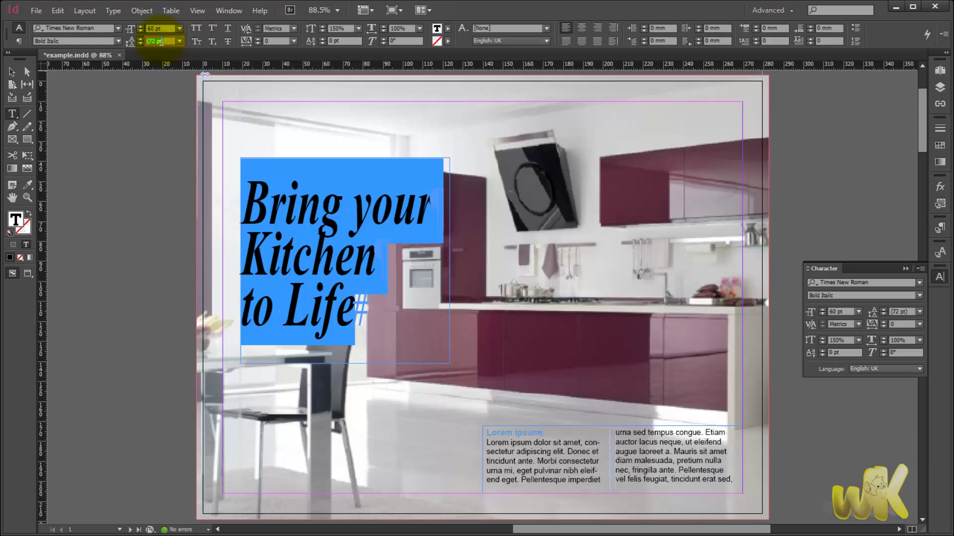
text(90)
key(Return)
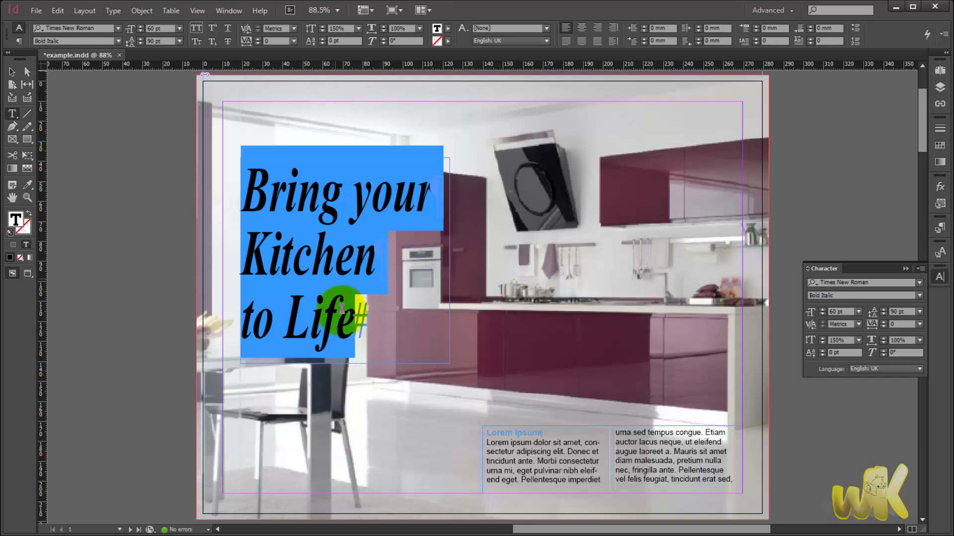
click(493, 253)
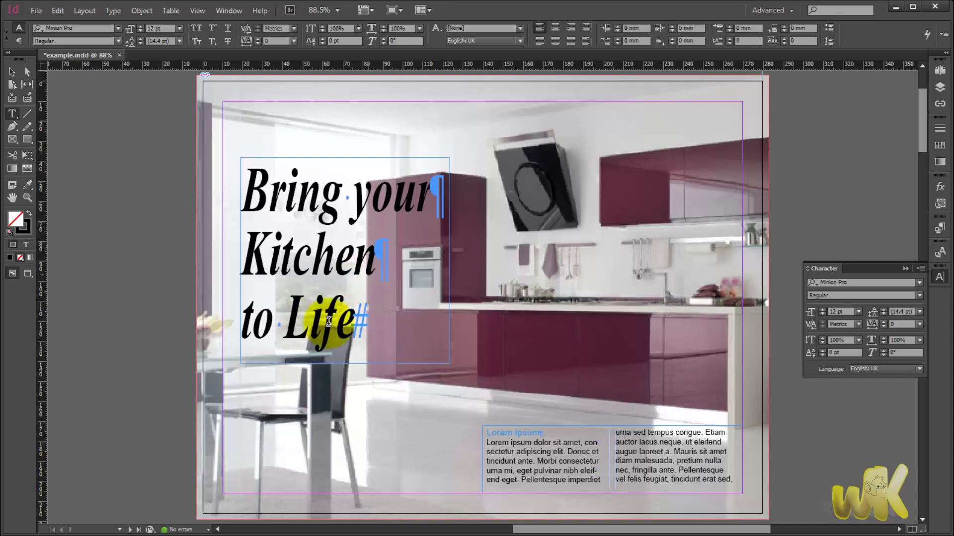
Reselect all the heading text, try a horizontal scale of 125% and return it to 100%
click(370, 248)
triple_click(341, 268)
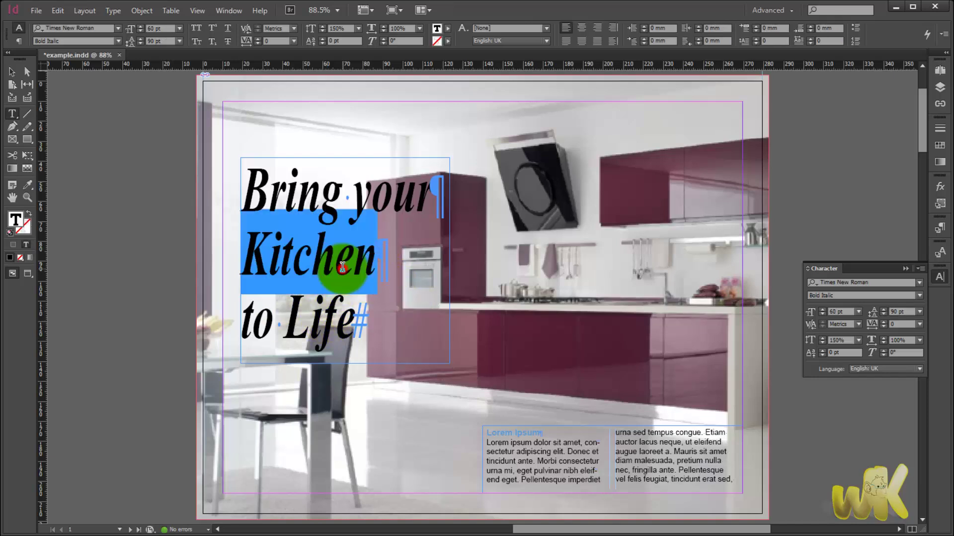
double_click(341, 268)
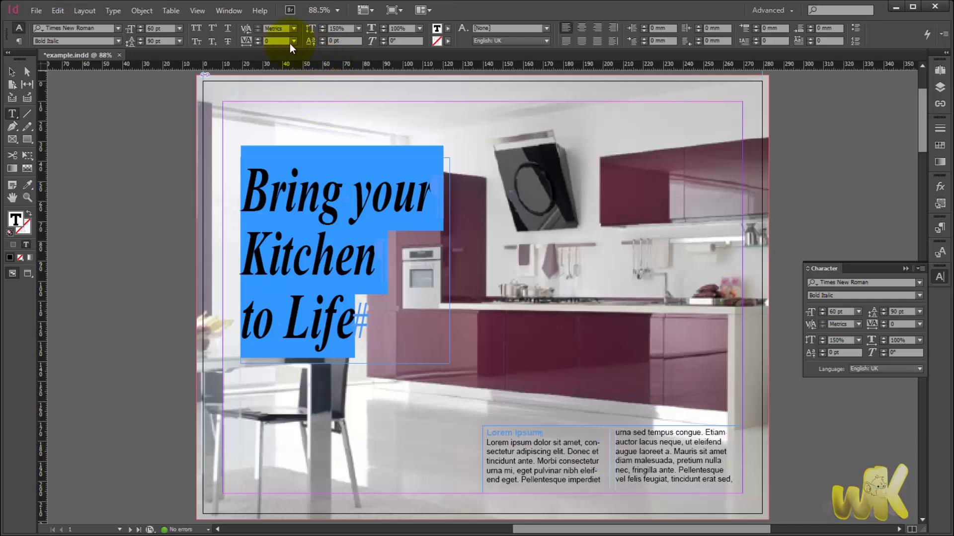
click(416, 29)
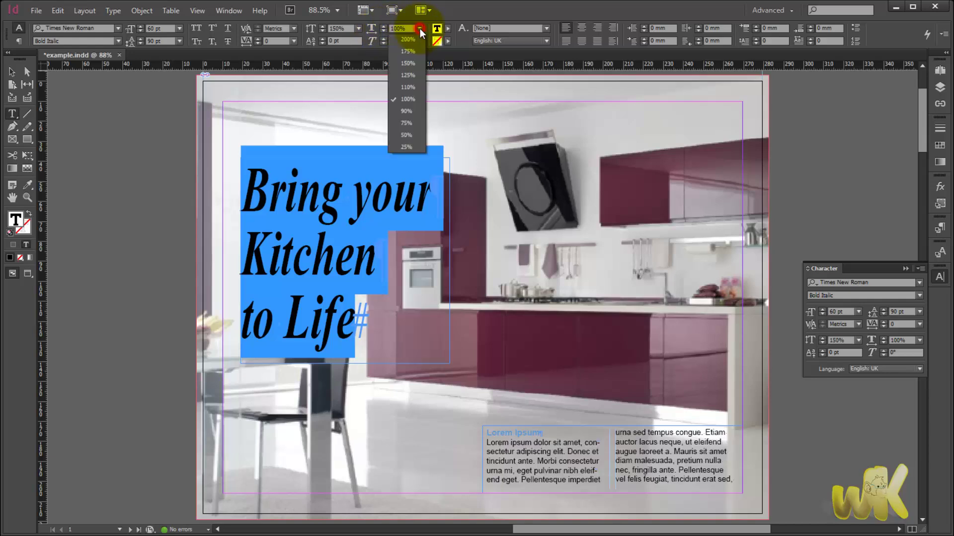
click(407, 75)
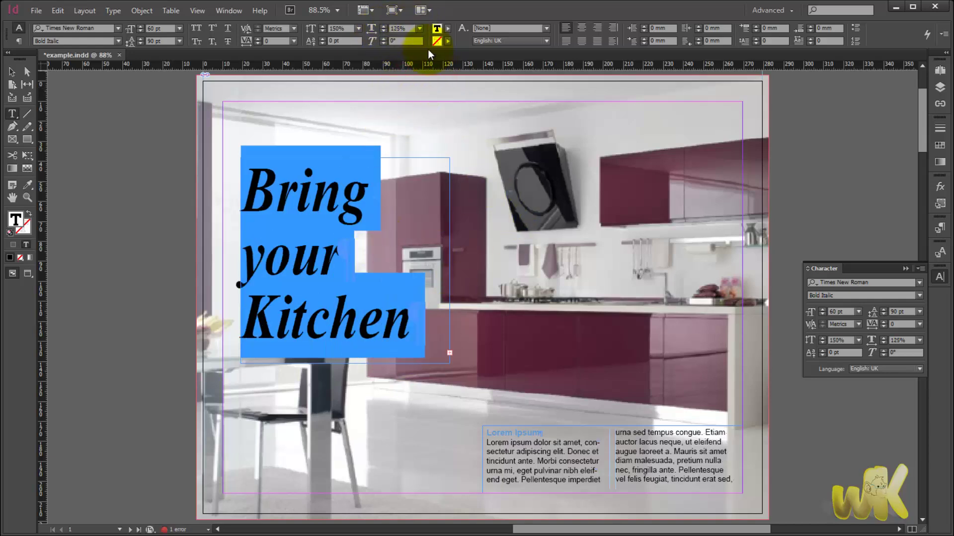
click(418, 28)
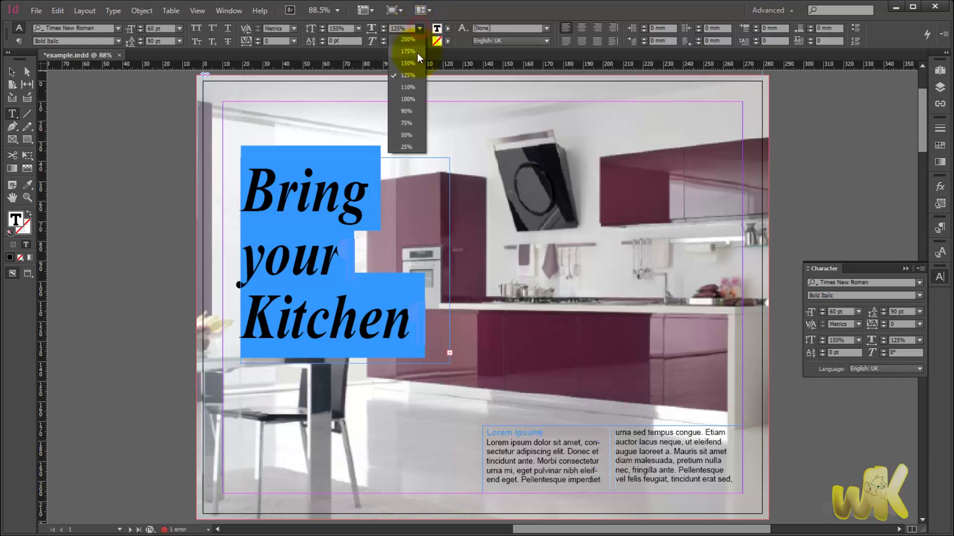
click(404, 98)
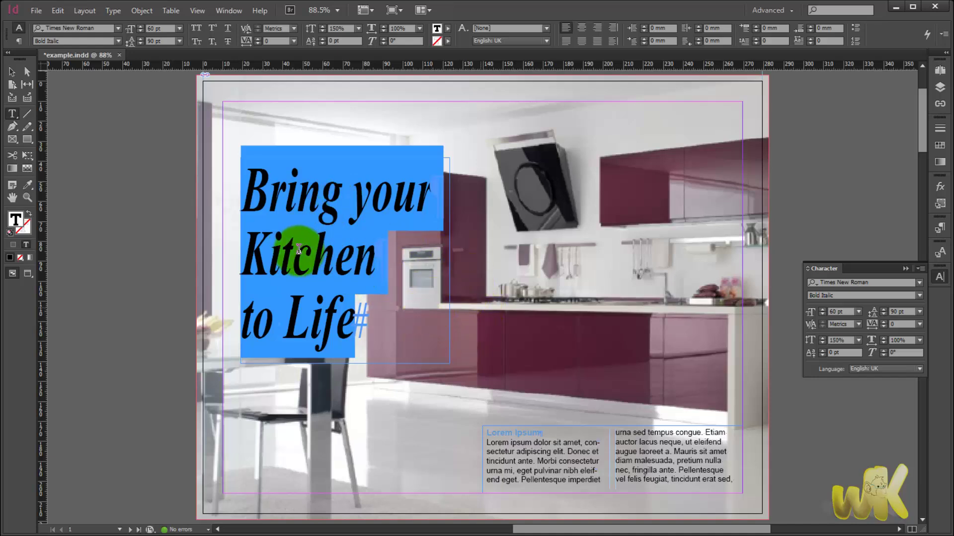
Try center alignment and Justify all lines on the heading, and return it to left alignment
click(582, 28)
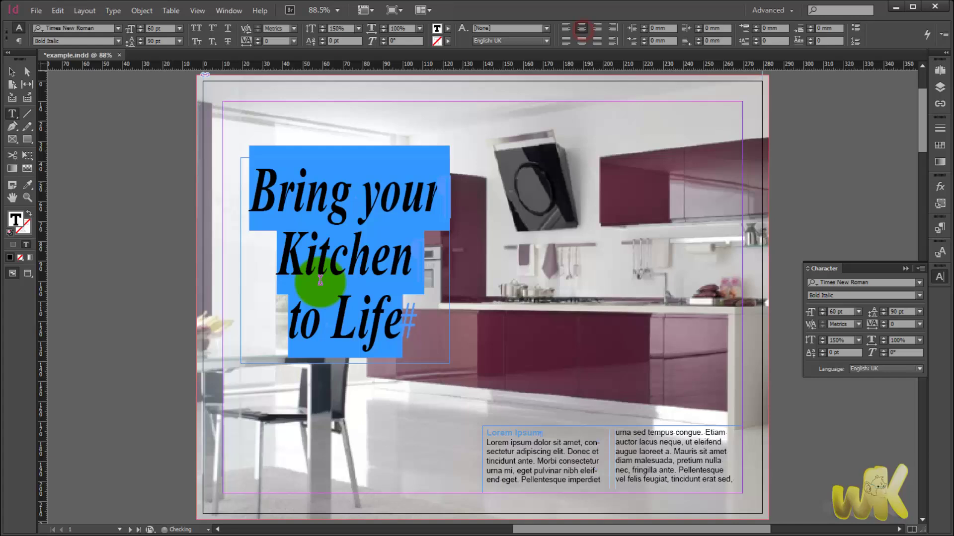
click(597, 41)
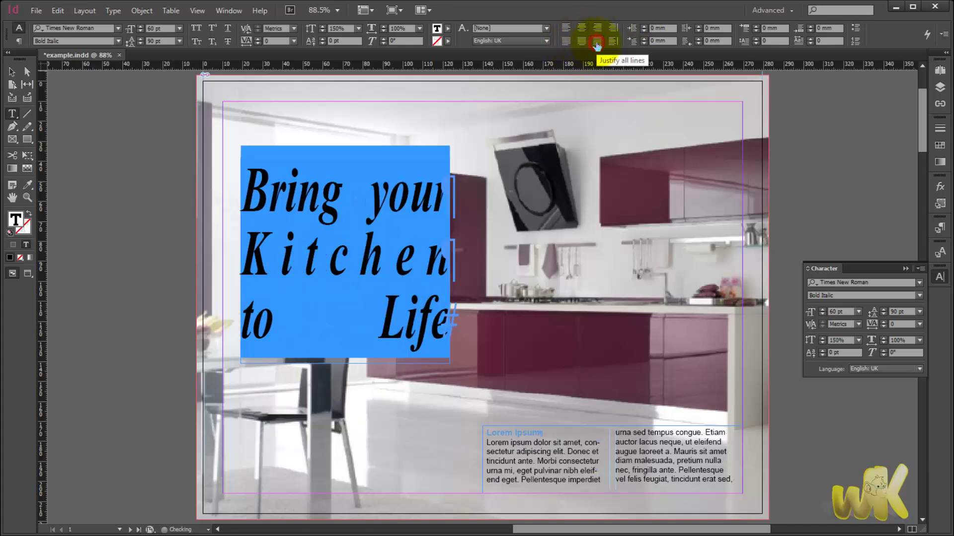
click(582, 28)
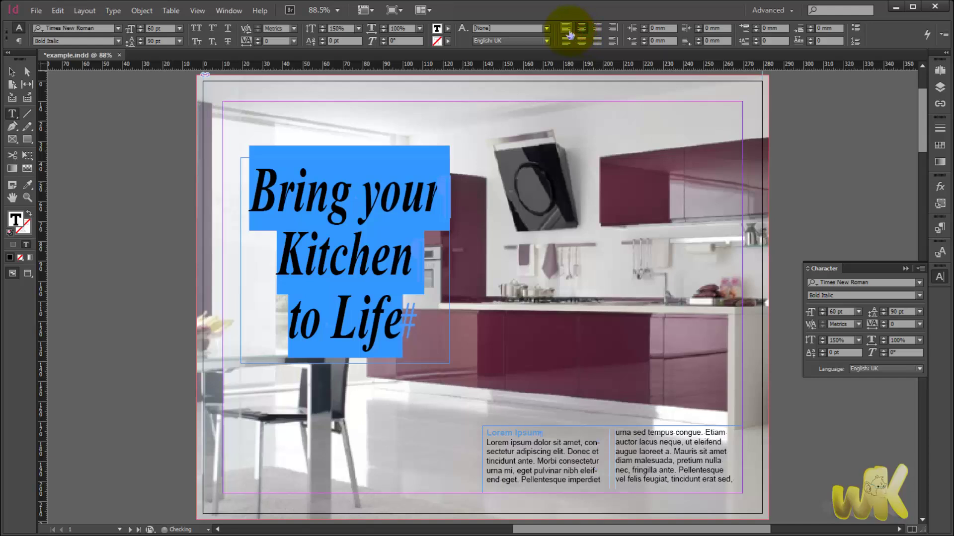
click(566, 29)
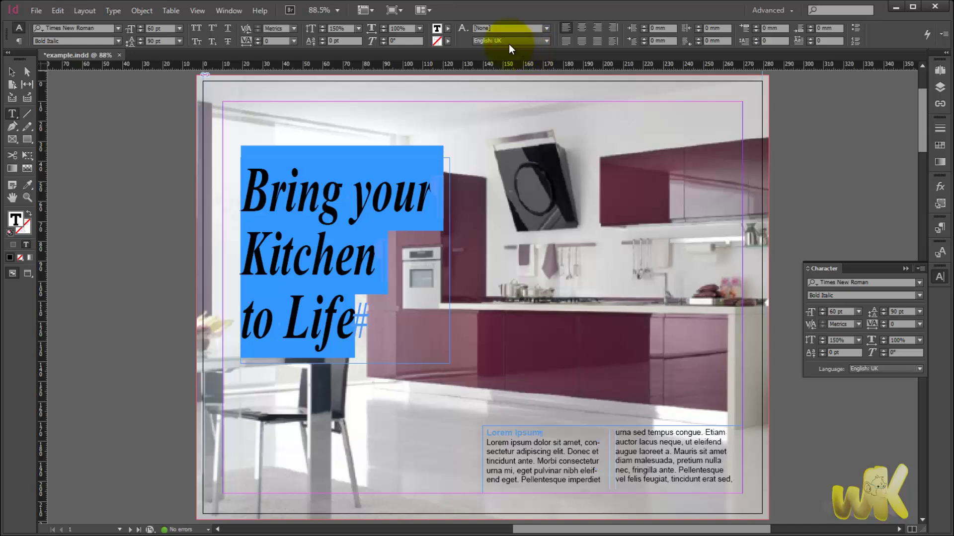
Try Spanish as the heading text's language and switch it back to English: UK
click(898, 369)
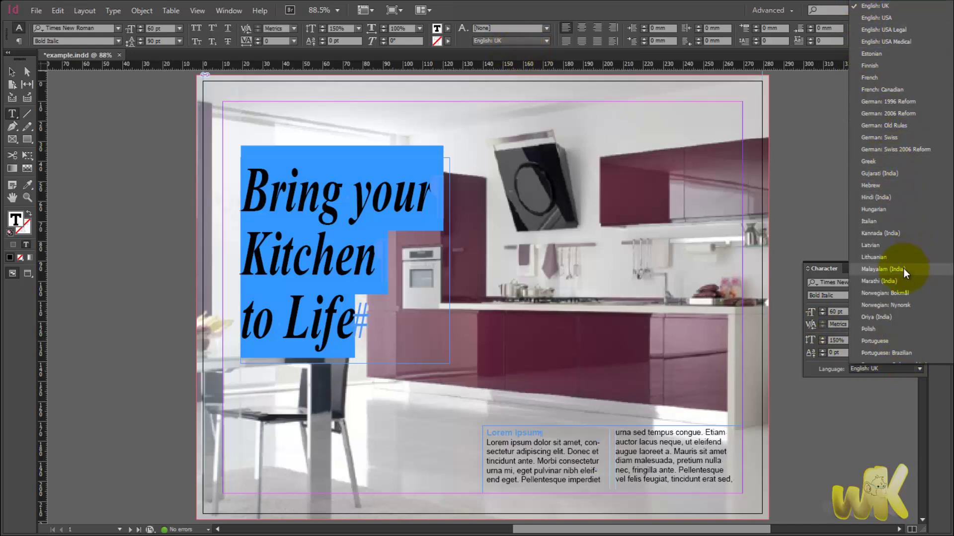
scroll(899, 85, down, 4)
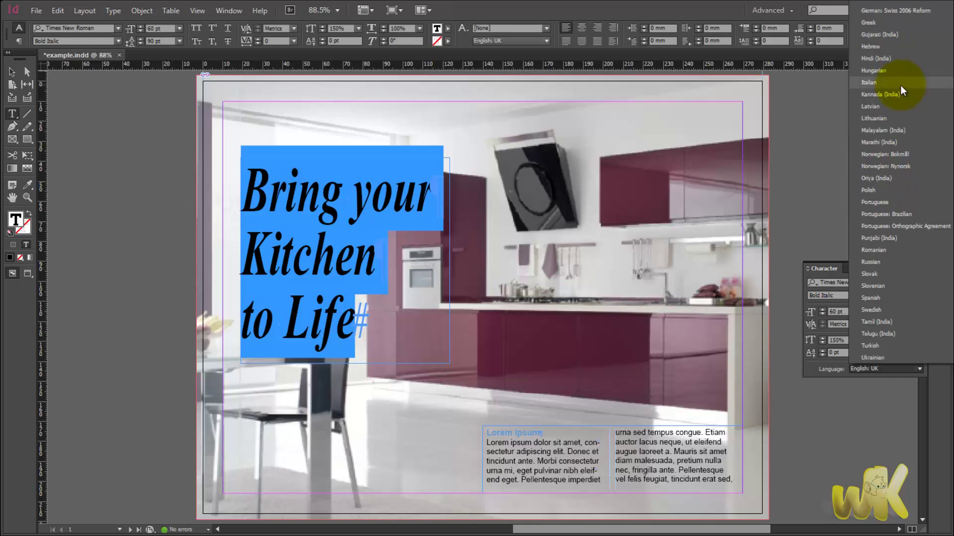
click(893, 299)
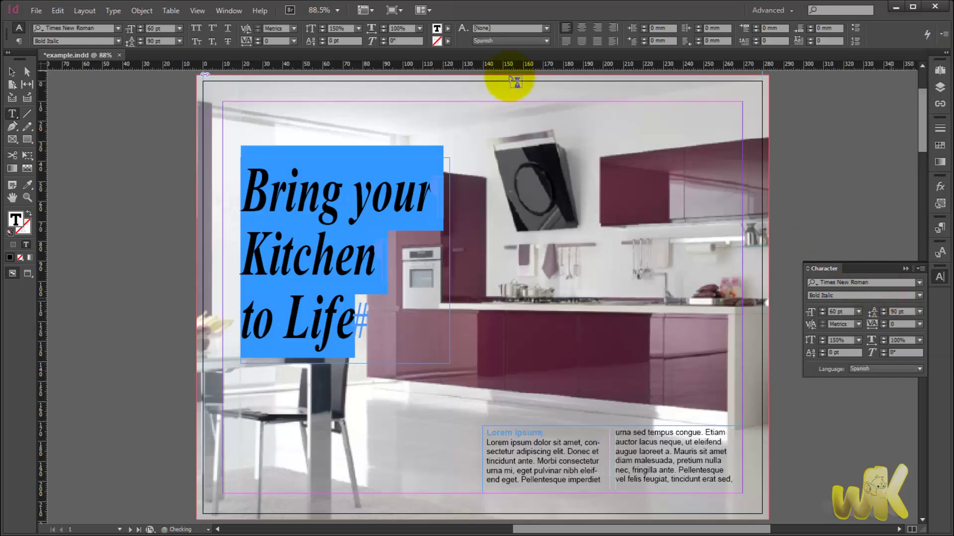
click(507, 41)
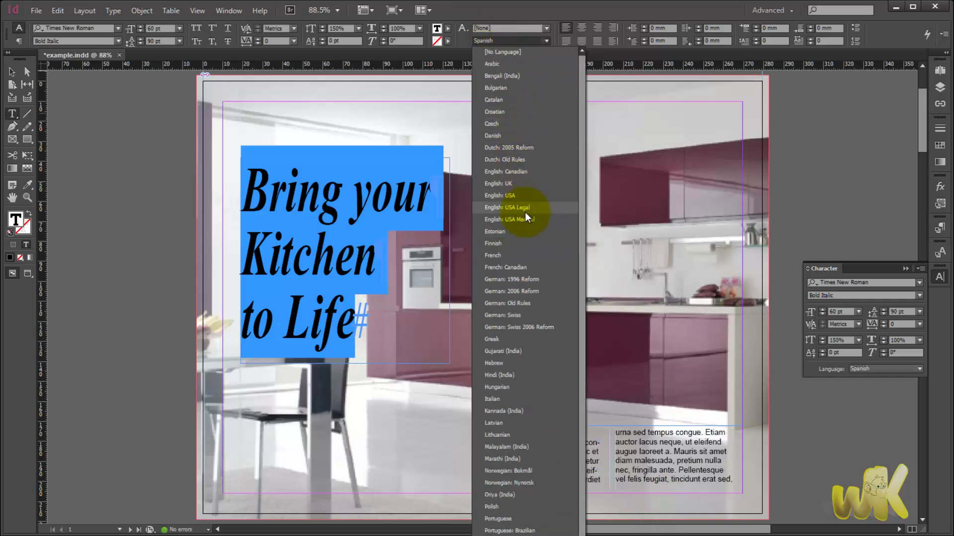
click(511, 185)
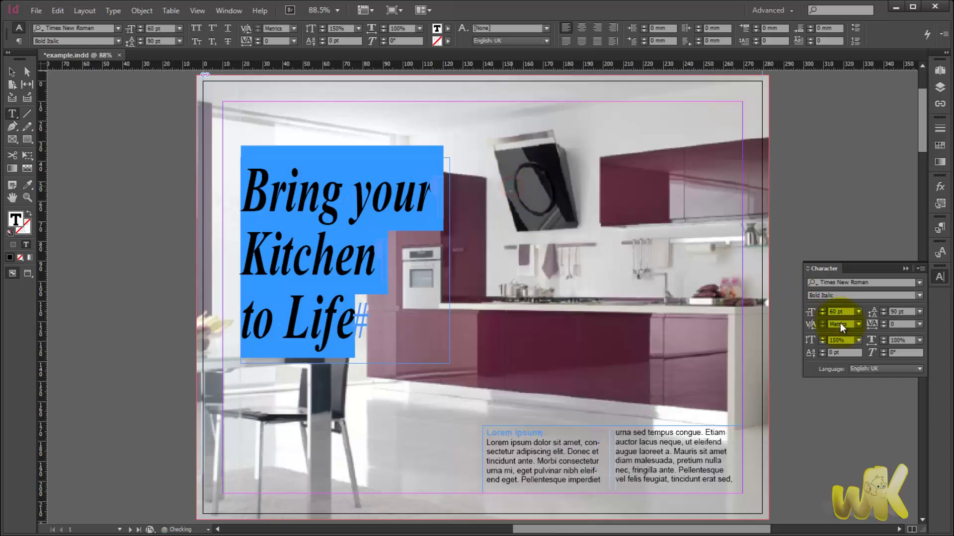